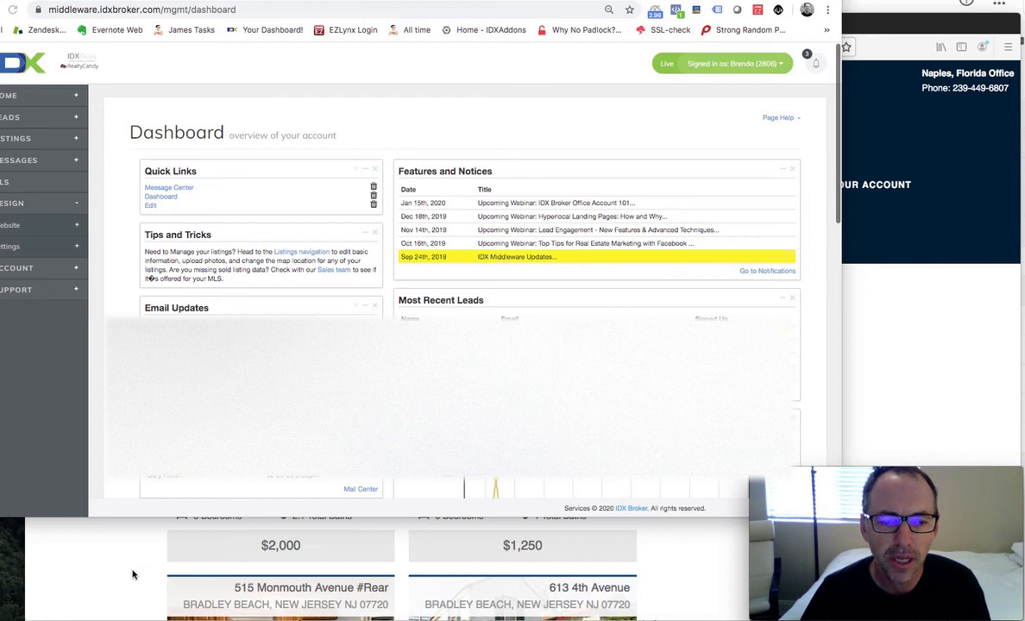
Switch to the Connolly Agency website window and look over the listings on the Bradley Beach Rentals page
left_click(133, 574)
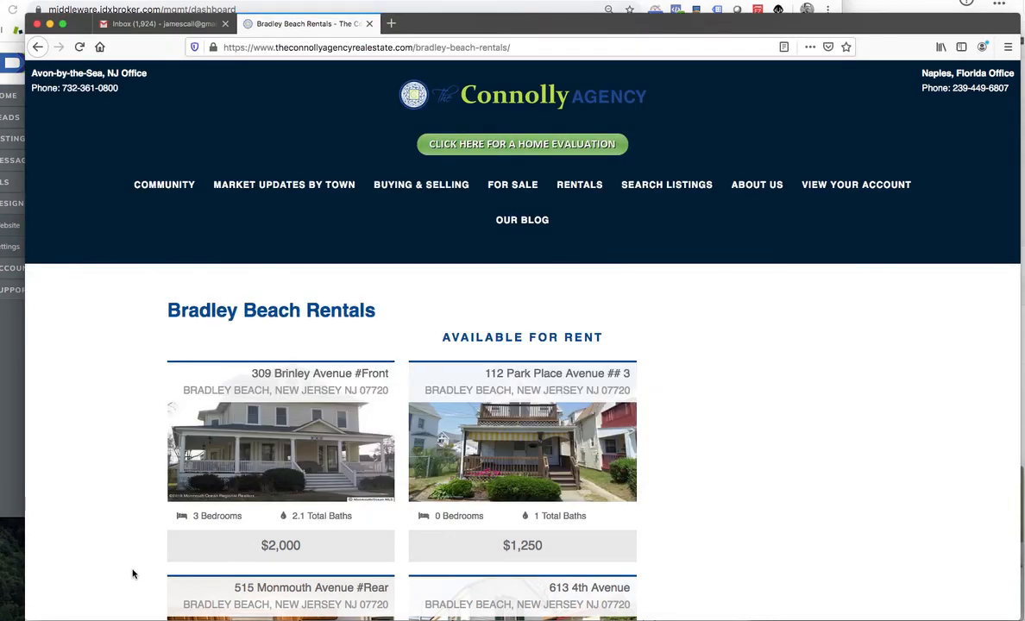
scroll(133, 574, "down", 2)
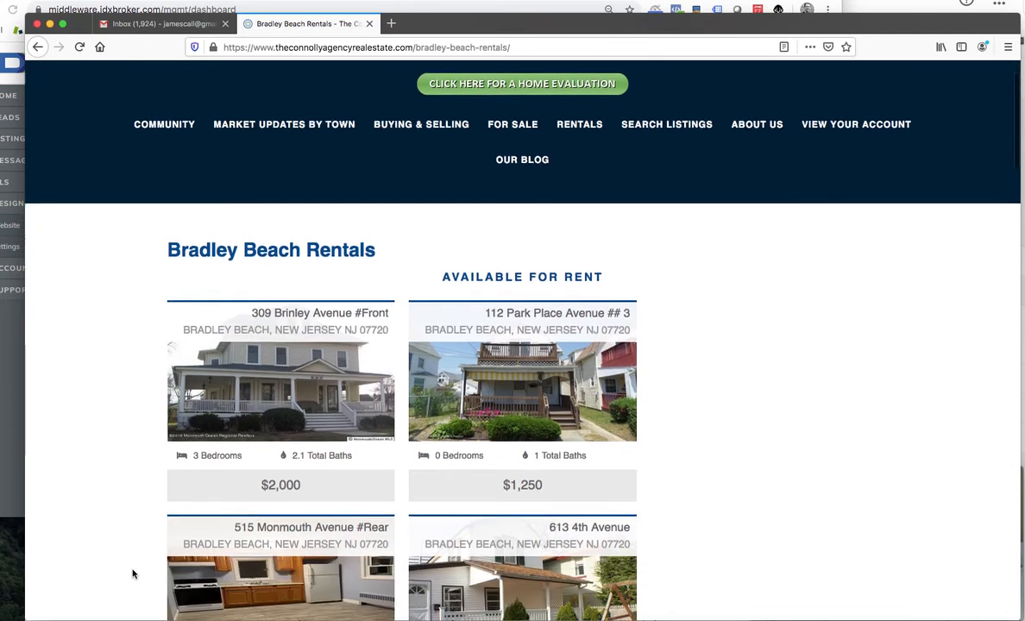
scroll(133, 575, "down", 1)
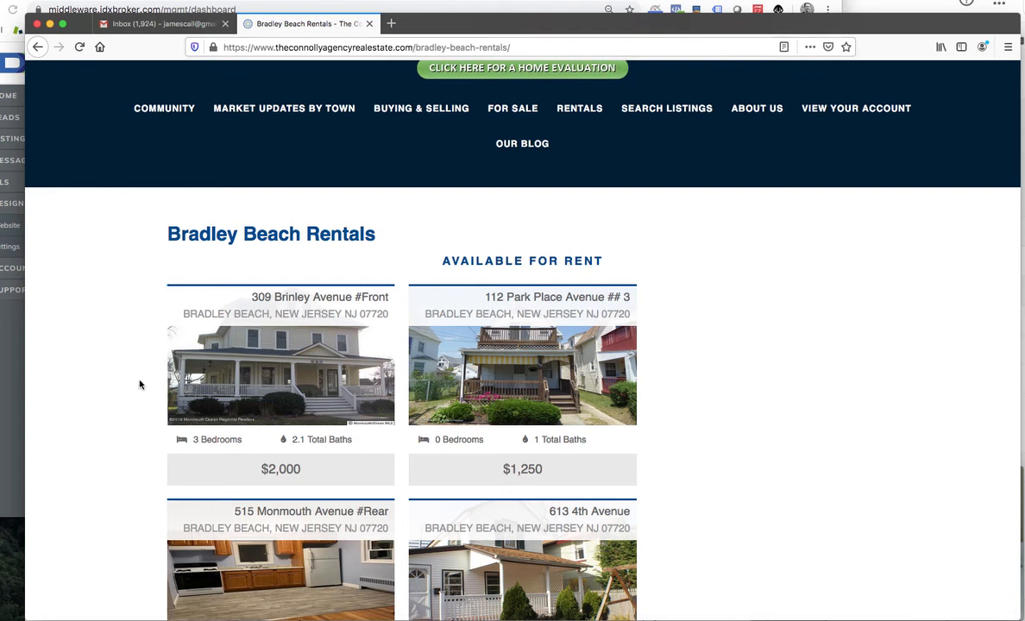
Return to the IDX Broker dashboard window, bring its whole navigation into view, and open the website widgets list
left_click(9, 380)
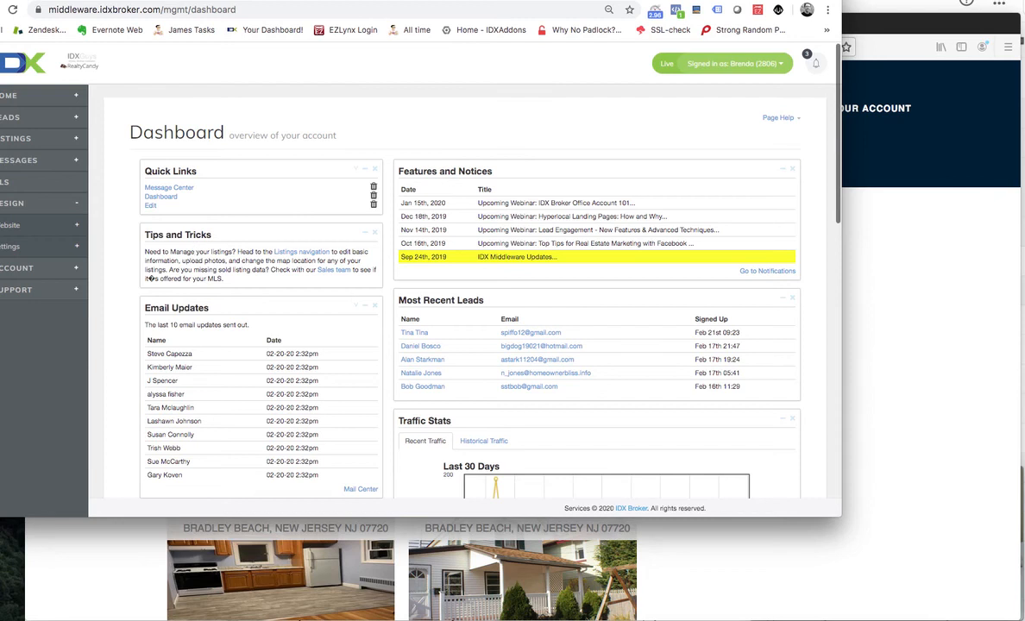
left_click_drag(0, 379, 2, 380)
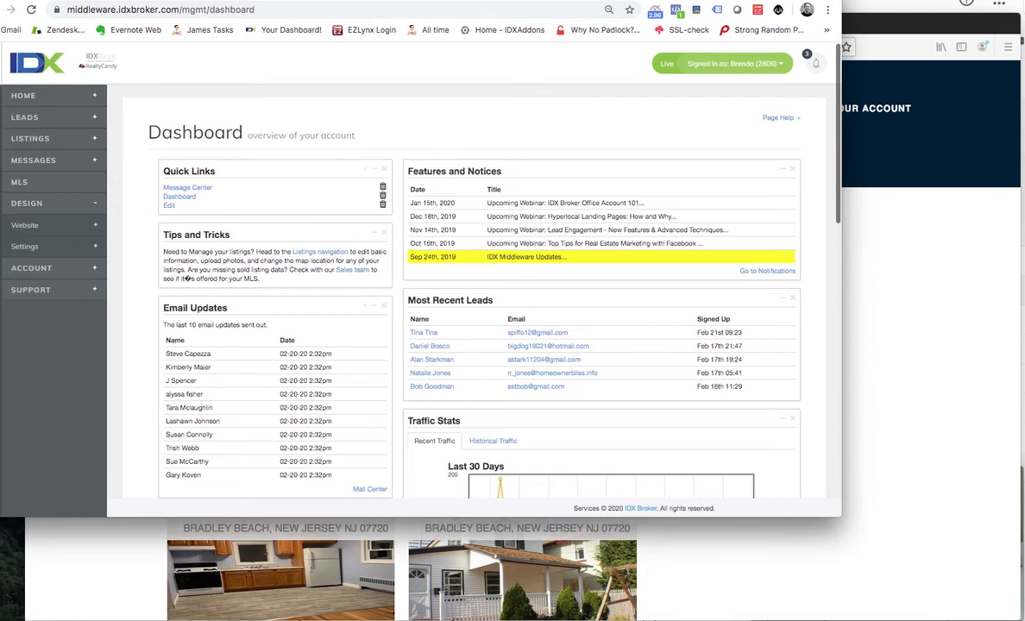
left_click(84, 226)
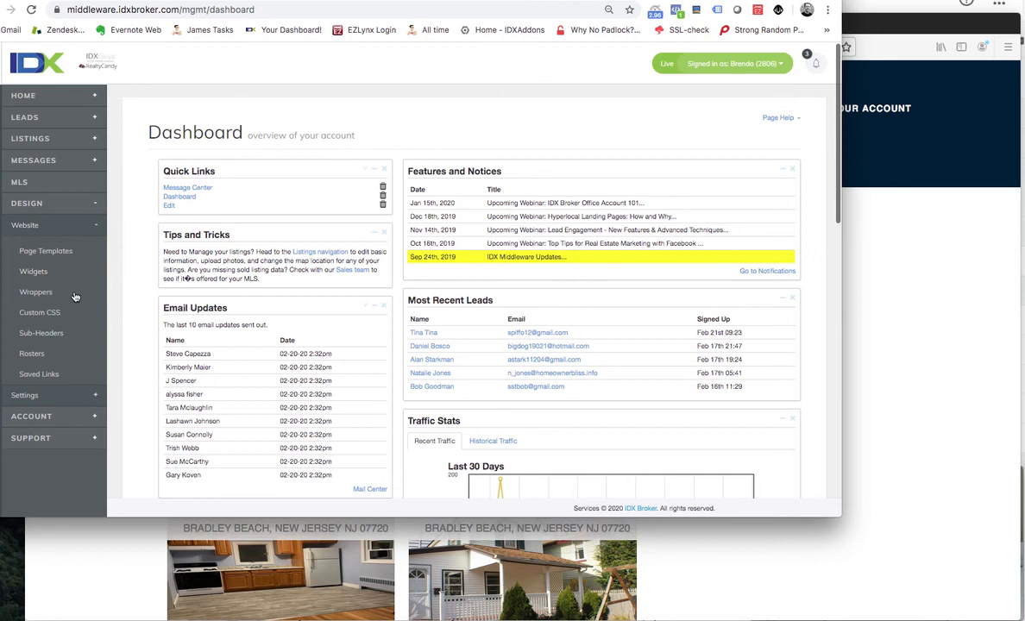
left_click(39, 271)
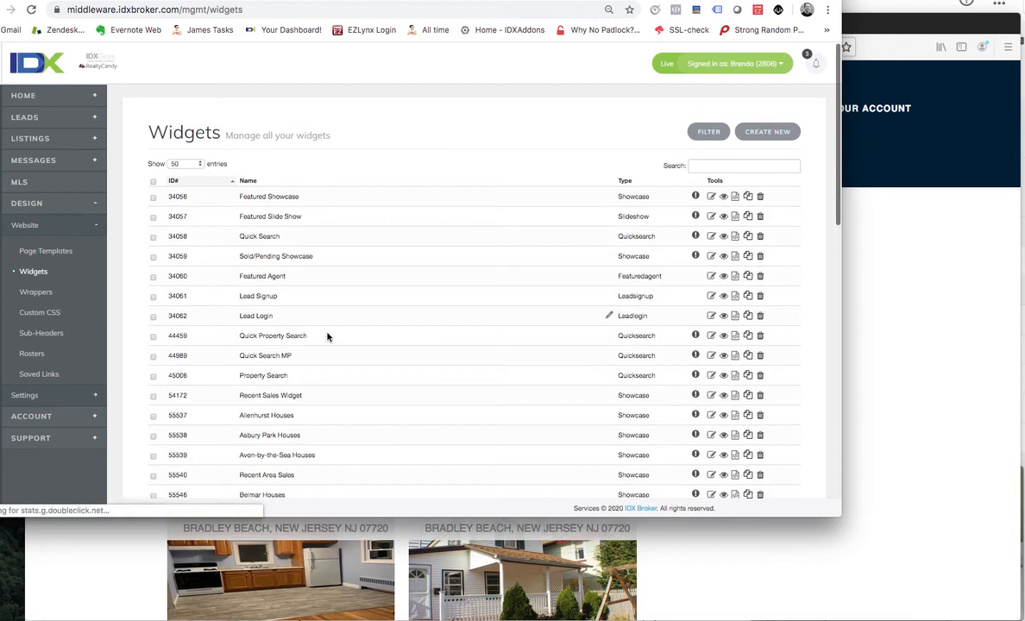
Duplicate the Bradley Beach showcase widget under the title "Bradley Beach Featured"
scroll(460, 371, "down", 3)
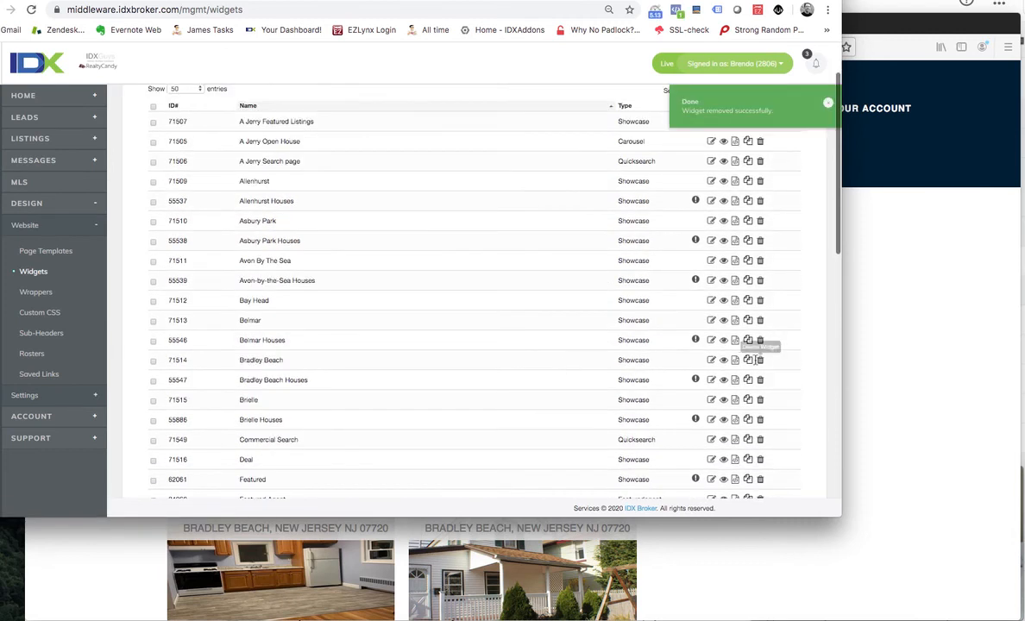
left_click(749, 361)
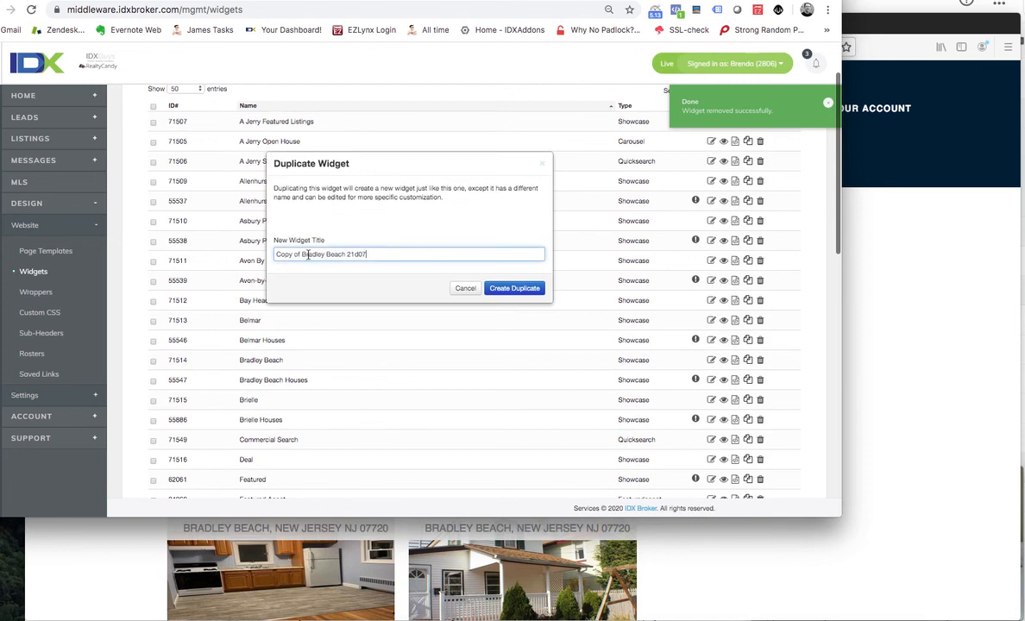
left_click_drag(300, 254, 275, 254)
key("BackSpace")
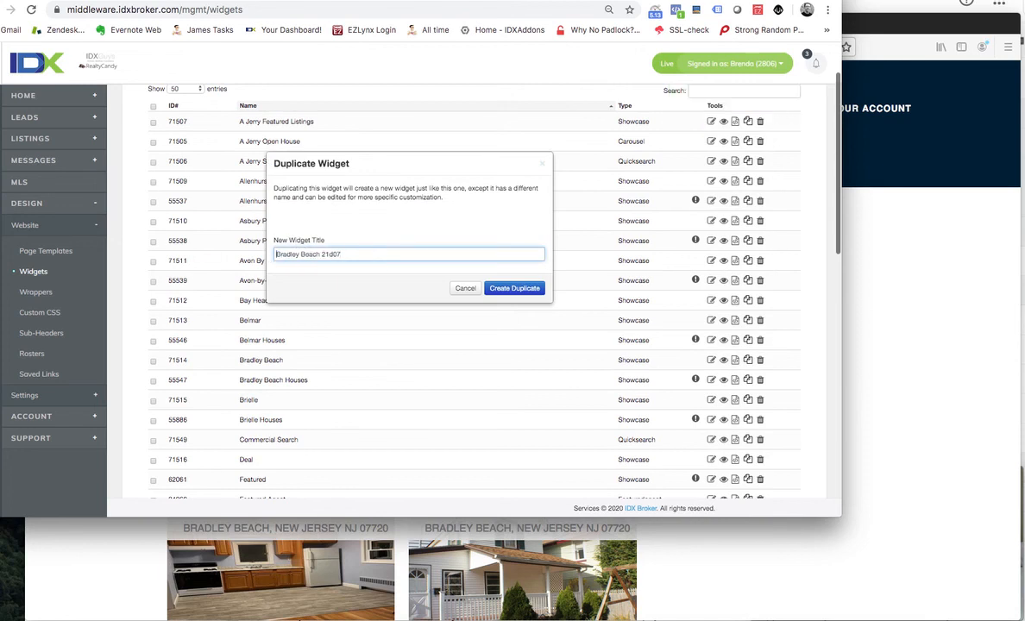
left_click(324, 254)
left_click_drag(323, 254, 343, 254)
type("Fi")
type("atured")
left_click(509, 290)
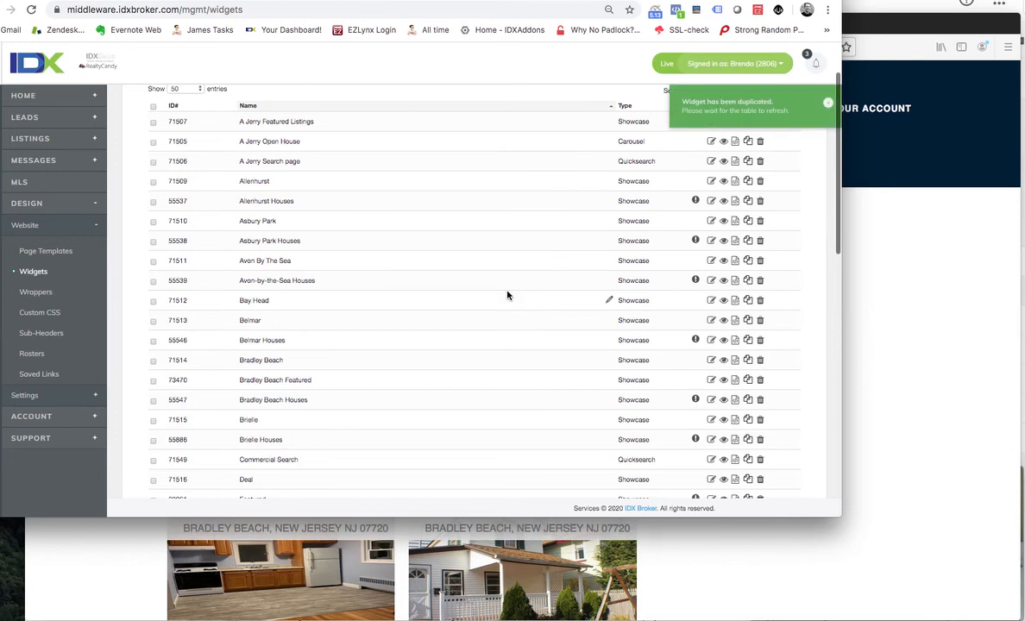
Restrict the Bradley Beach Featured widget to Featured Listings through its additional filter options and save the search criteria
left_click(711, 379)
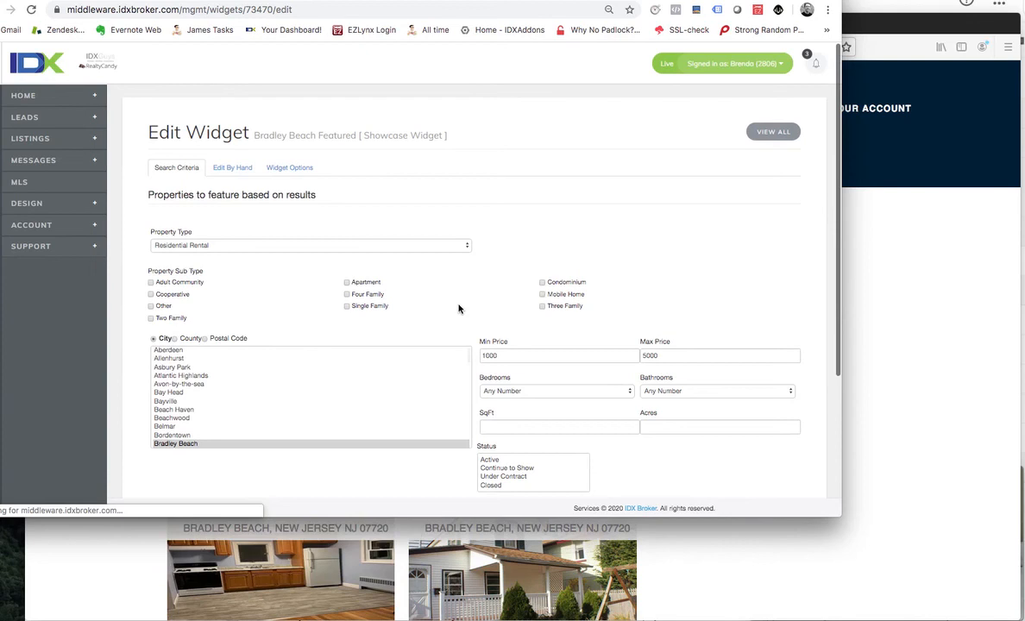
scroll(458, 309, "down", 3)
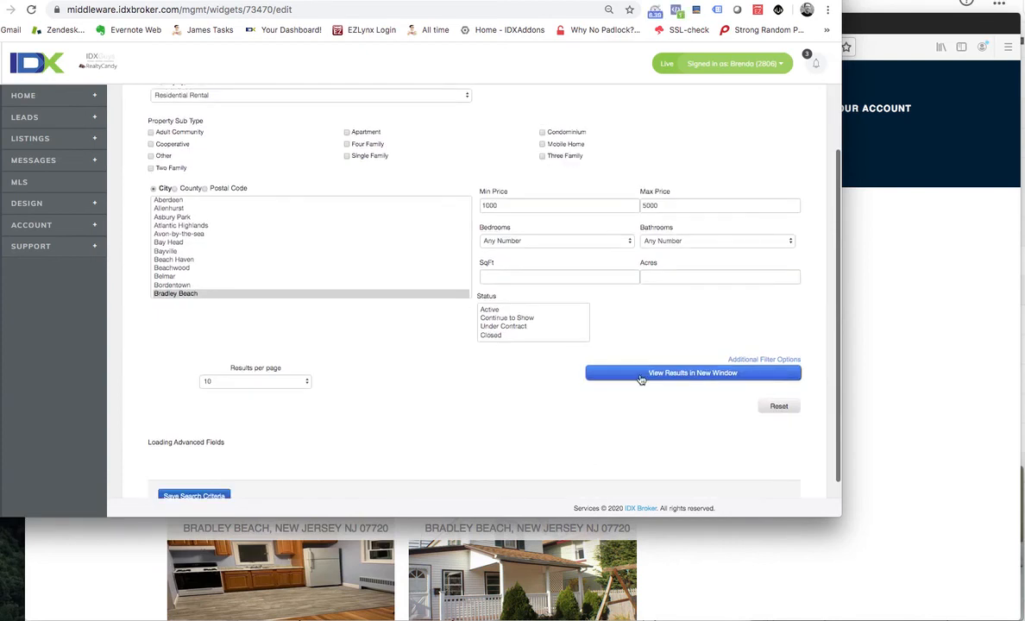
left_click(773, 362)
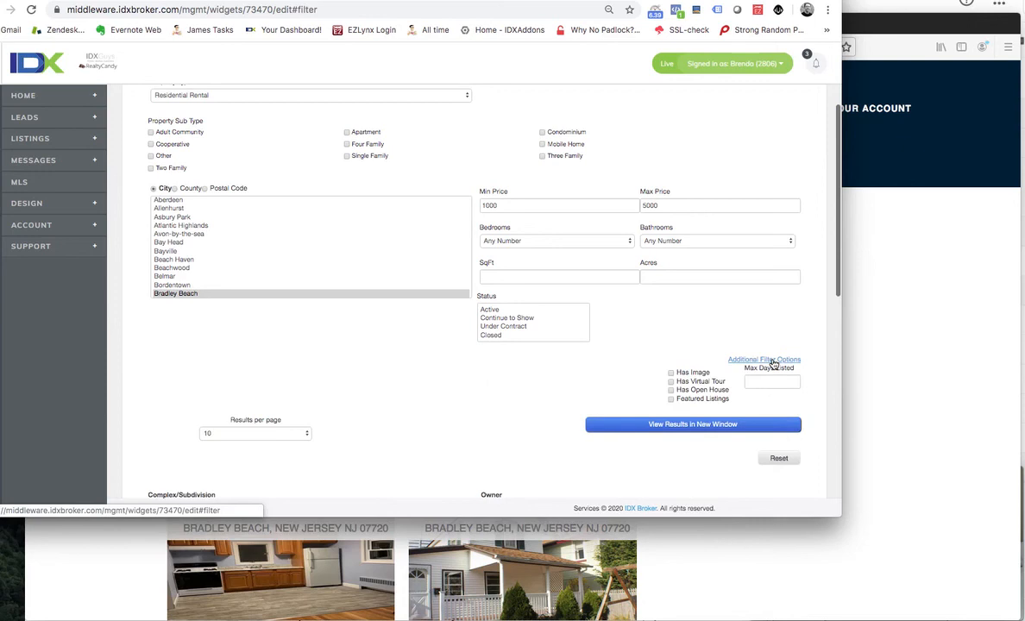
left_click(671, 399)
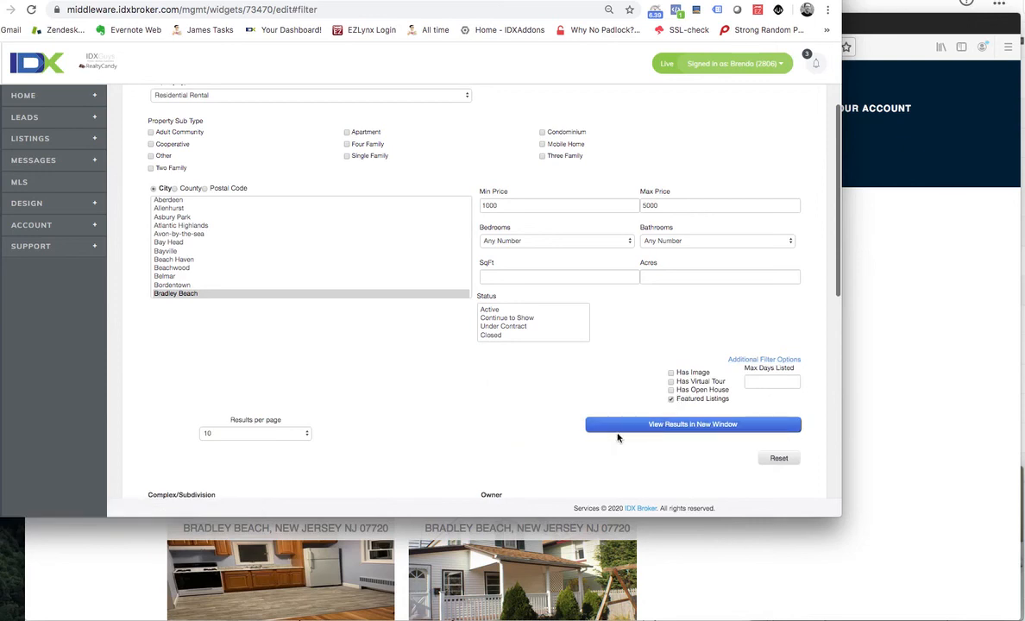
scroll(450, 429, "down", 10)
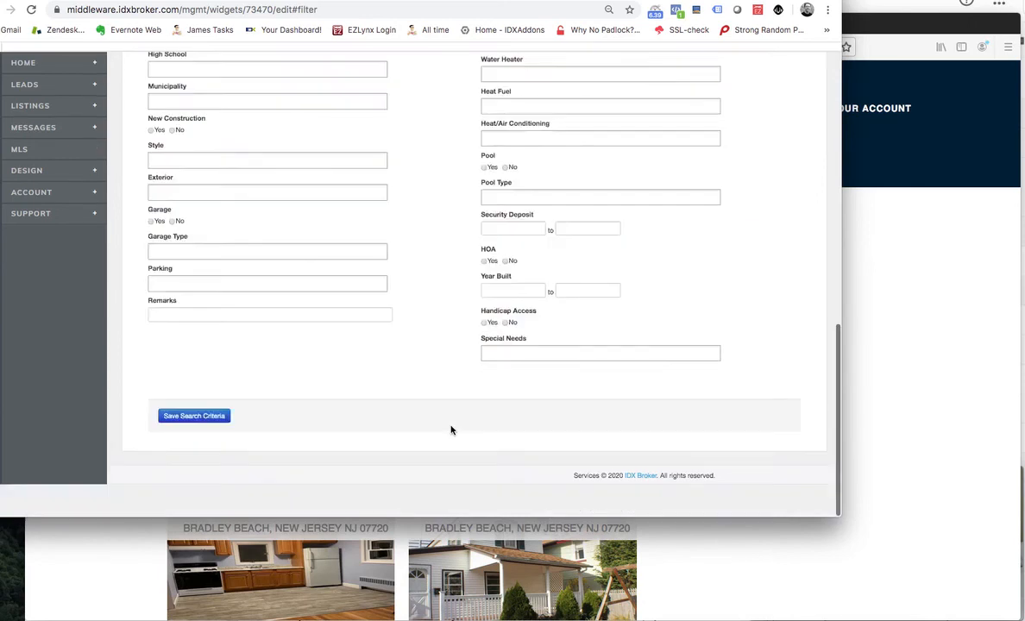
left_click(205, 448)
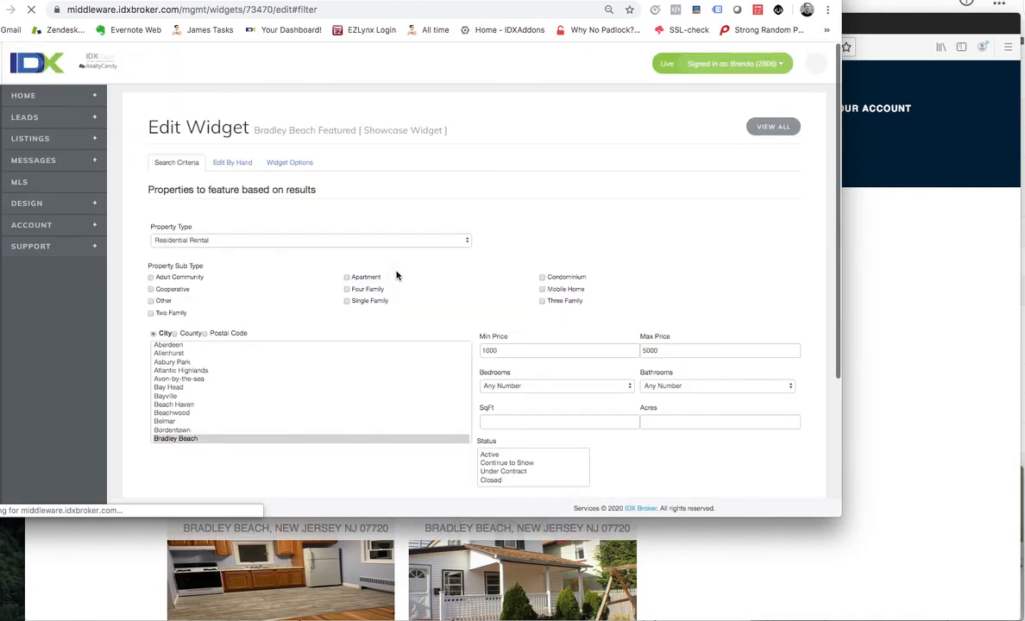
View the listings returned by the widget's search criteria on the agency's results page
scroll(396, 275, "down", 3)
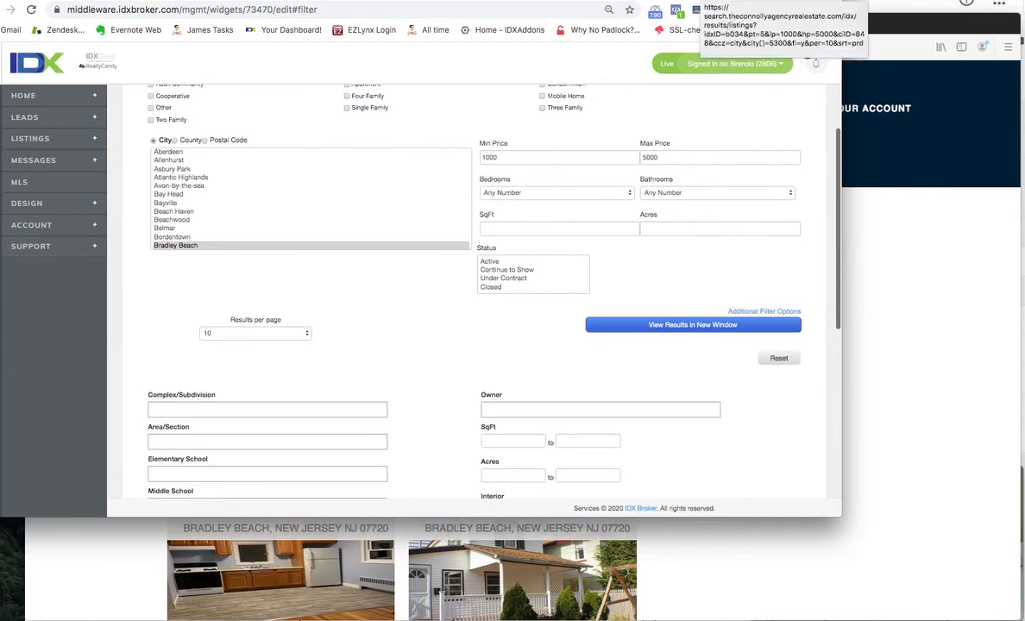
left_click(692, 1)
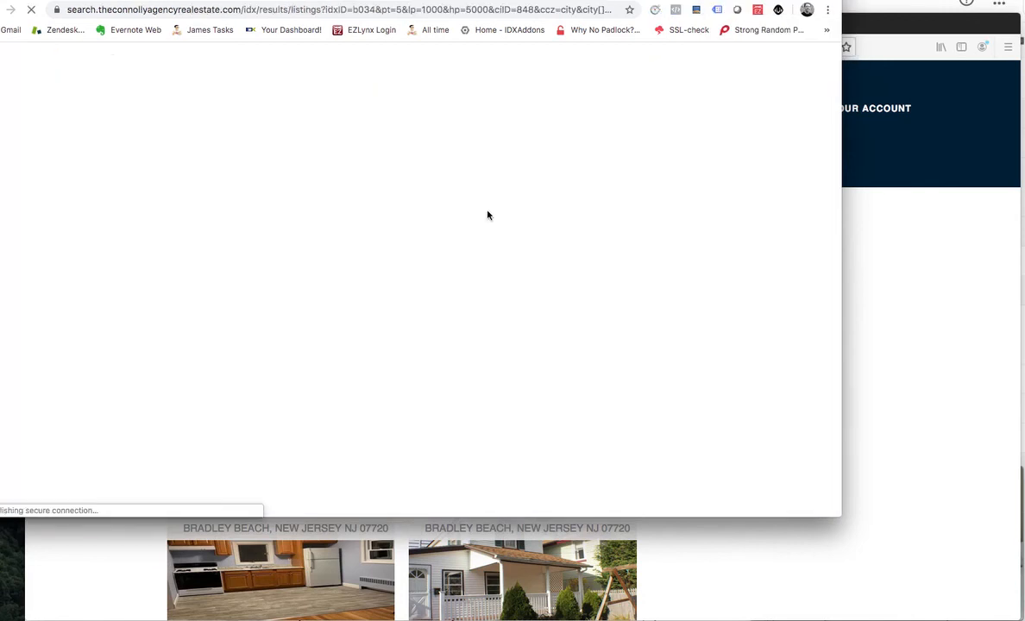
scroll(394, 373, "down", 5)
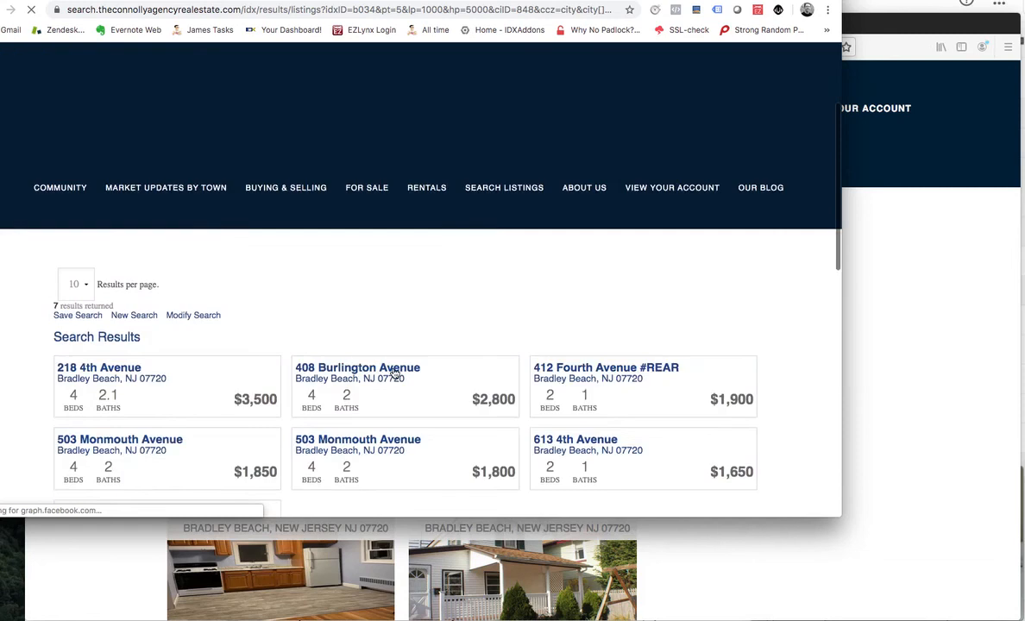
scroll(393, 373, "down", 3)
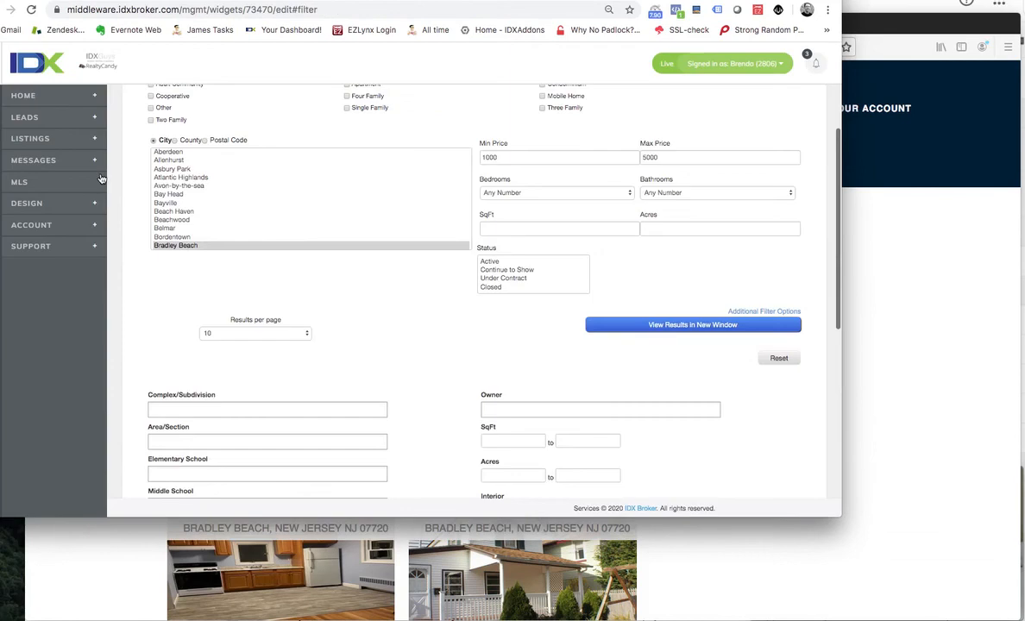
Go back to the website widgets list and open the preview of the Bradley Beach Featured widget
left_click(87, 209)
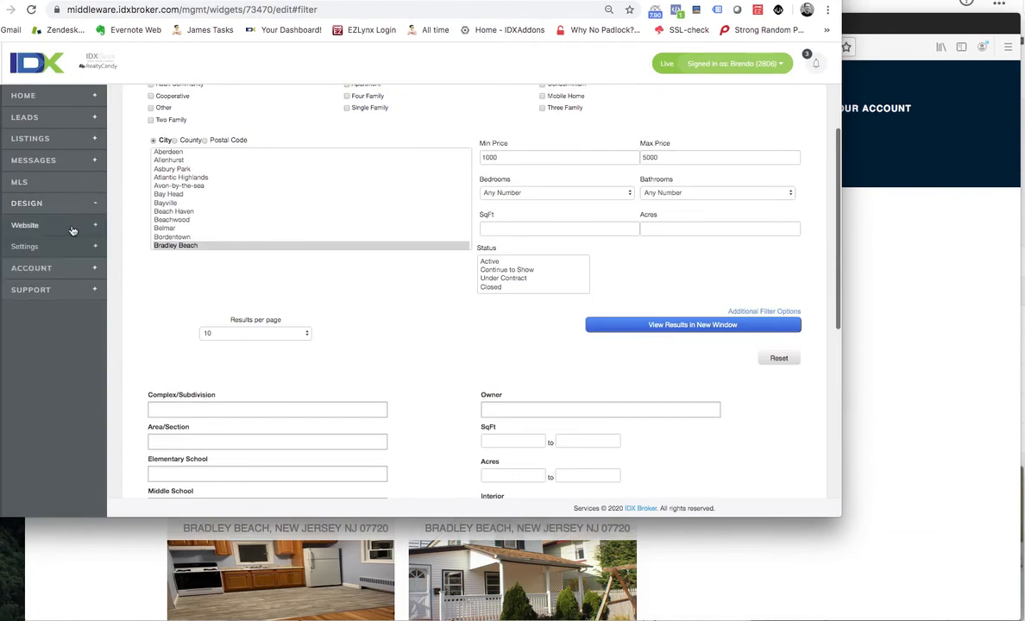
left_click(90, 224)
left_click(34, 272)
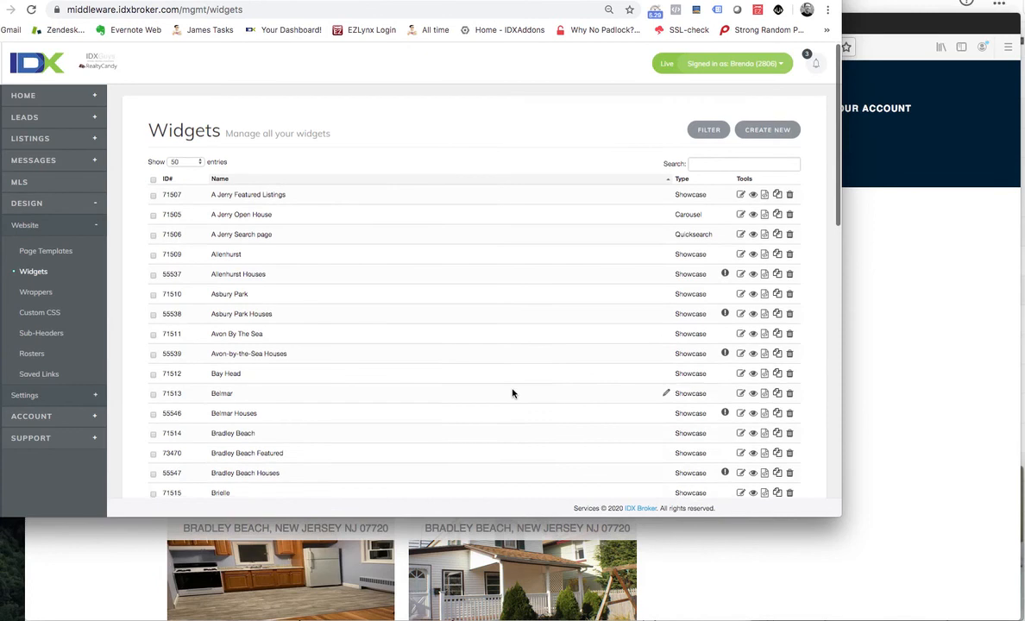
scroll(512, 394, "down", 3)
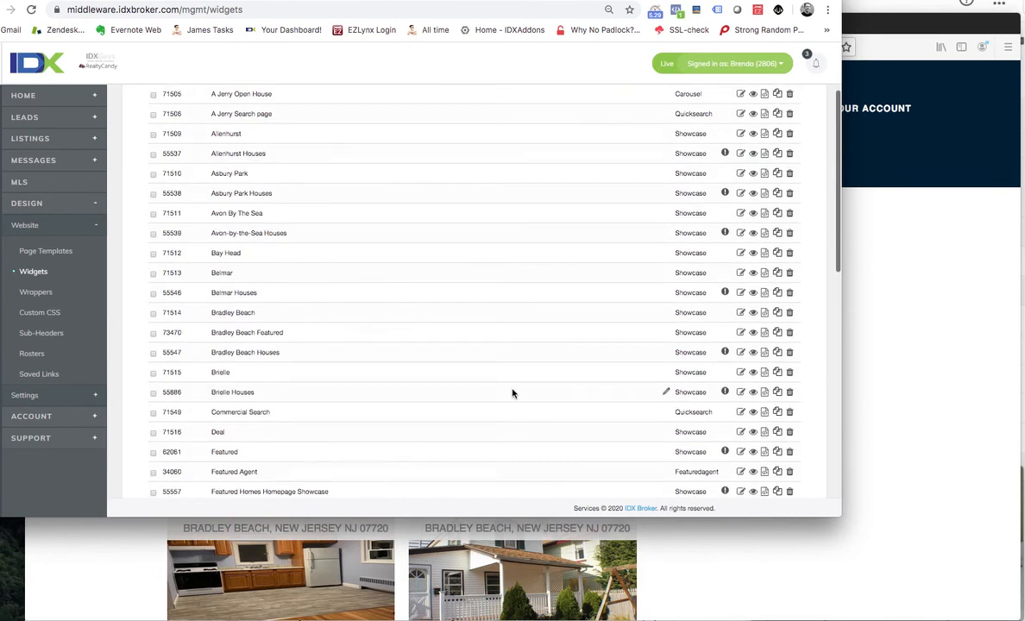
left_click(754, 333)
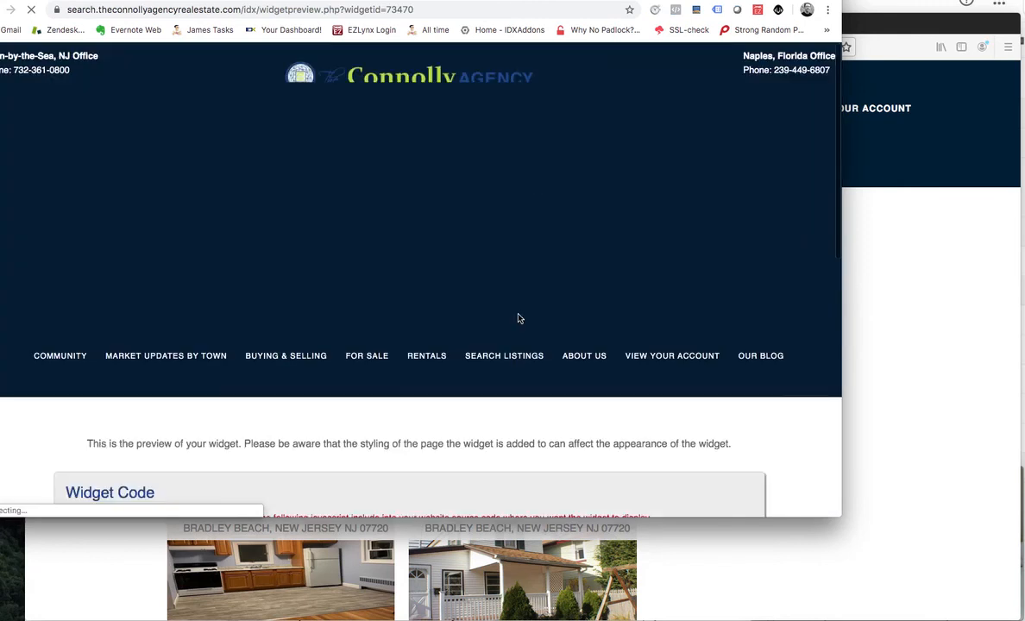
Examine all the rental listings shown in the Bradley Beach Featured widget preview, skipping the break reminder
scroll(518, 318, "down", 5)
scroll(519, 318, "down", 2)
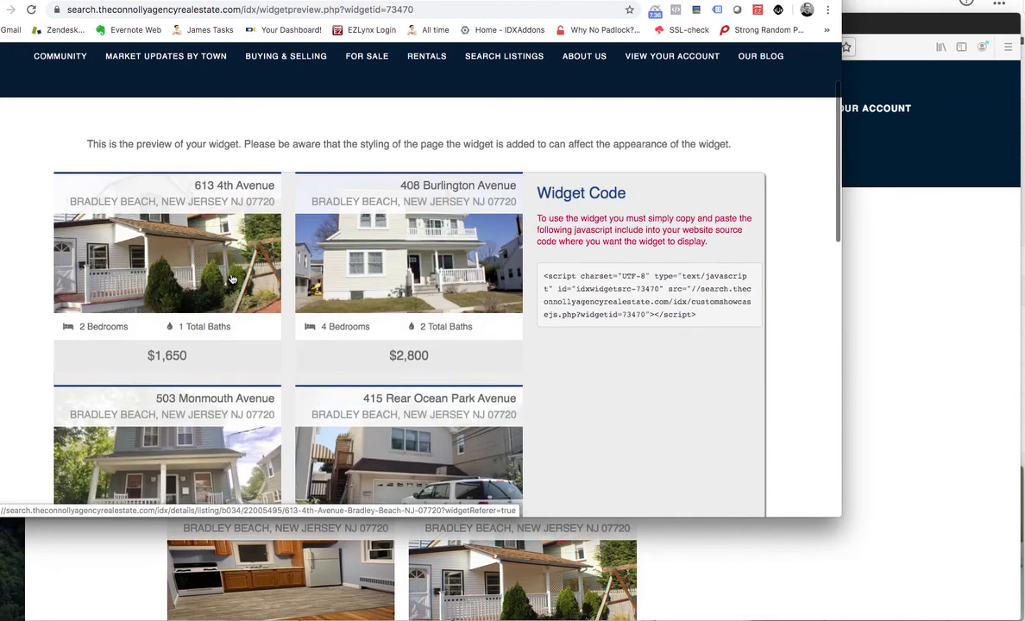
scroll(277, 282, "down", 3)
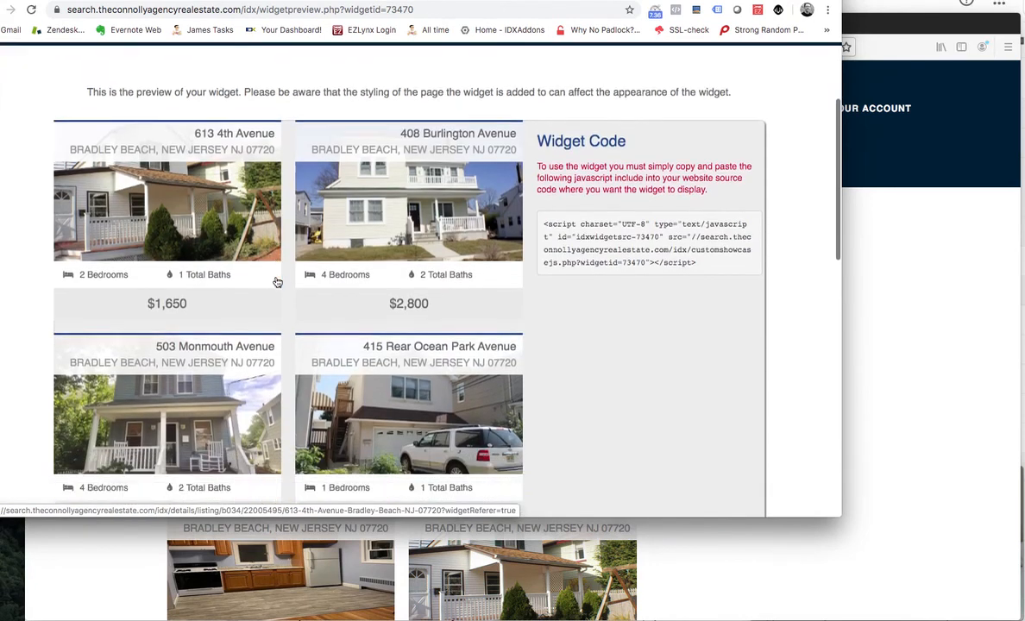
scroll(277, 282, "down", 2)
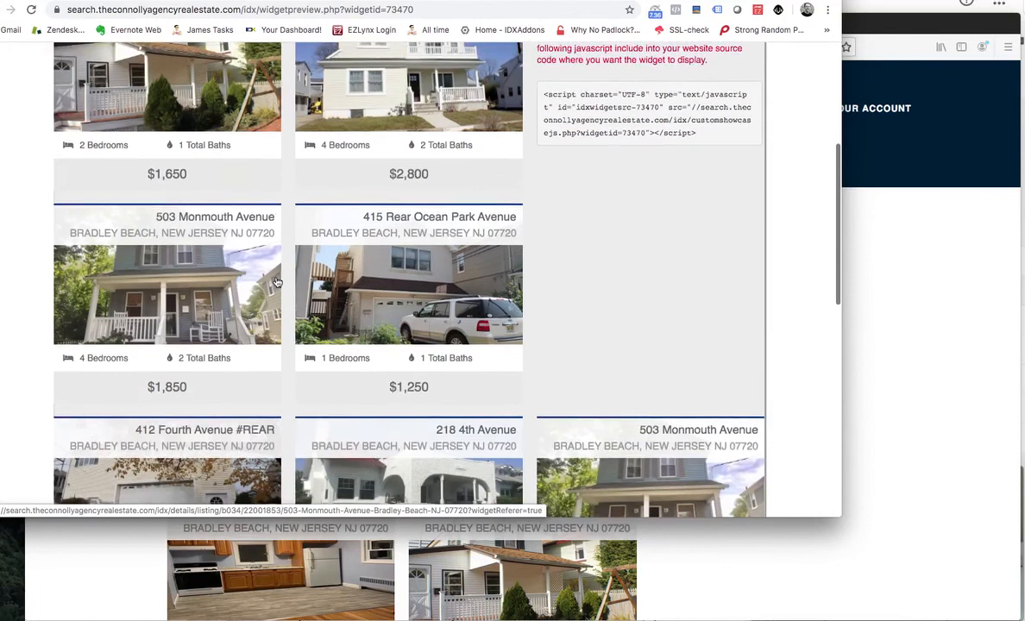
scroll(277, 282, "down", 1)
scroll(277, 282, "down", 3)
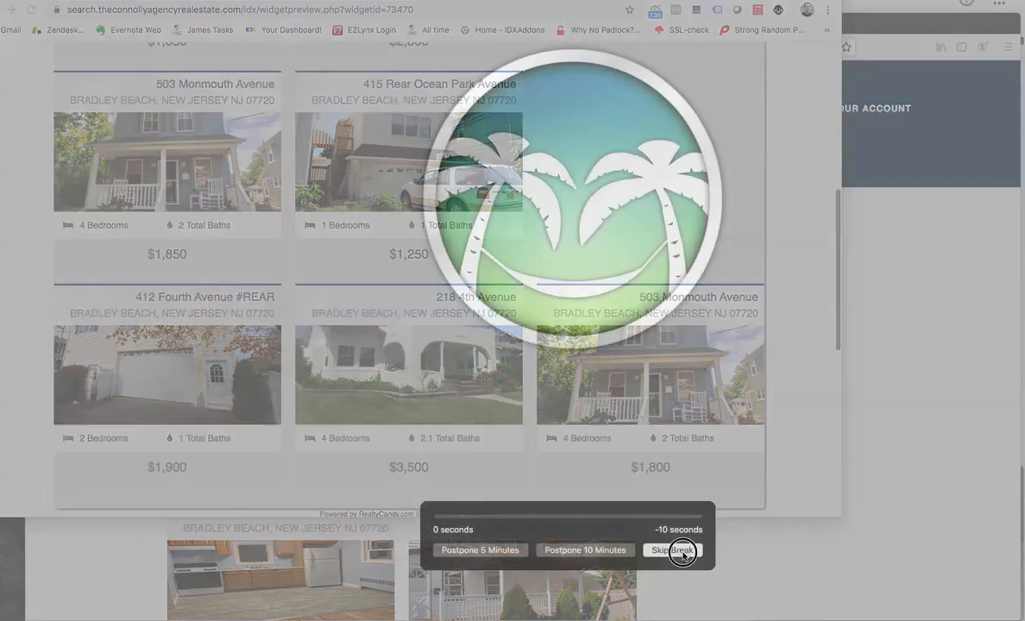
left_click(677, 551)
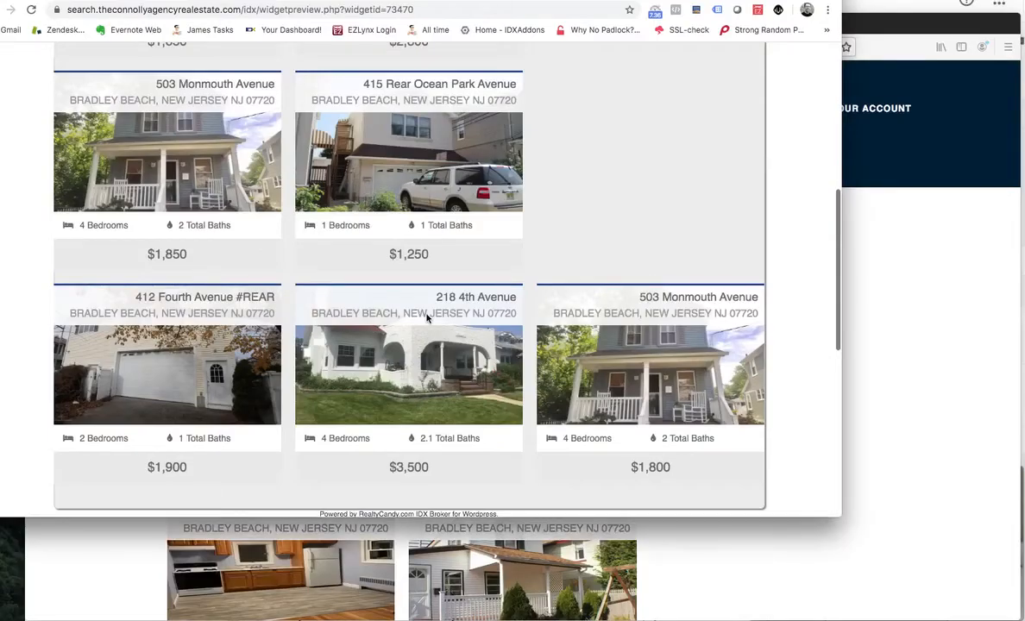
scroll(426, 318, "up", 8)
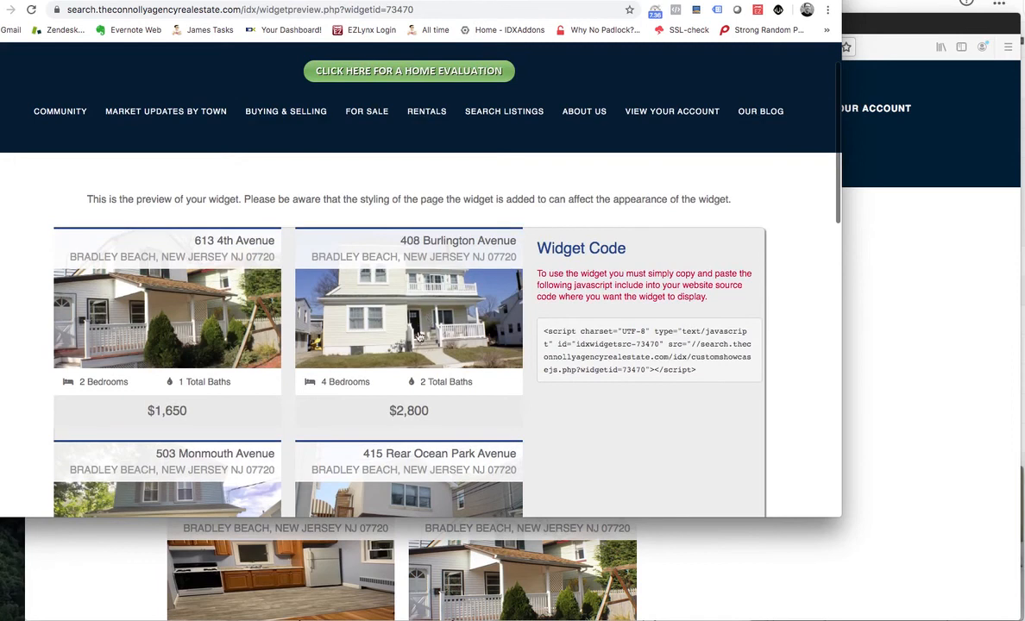
scroll(420, 336, "down", 5)
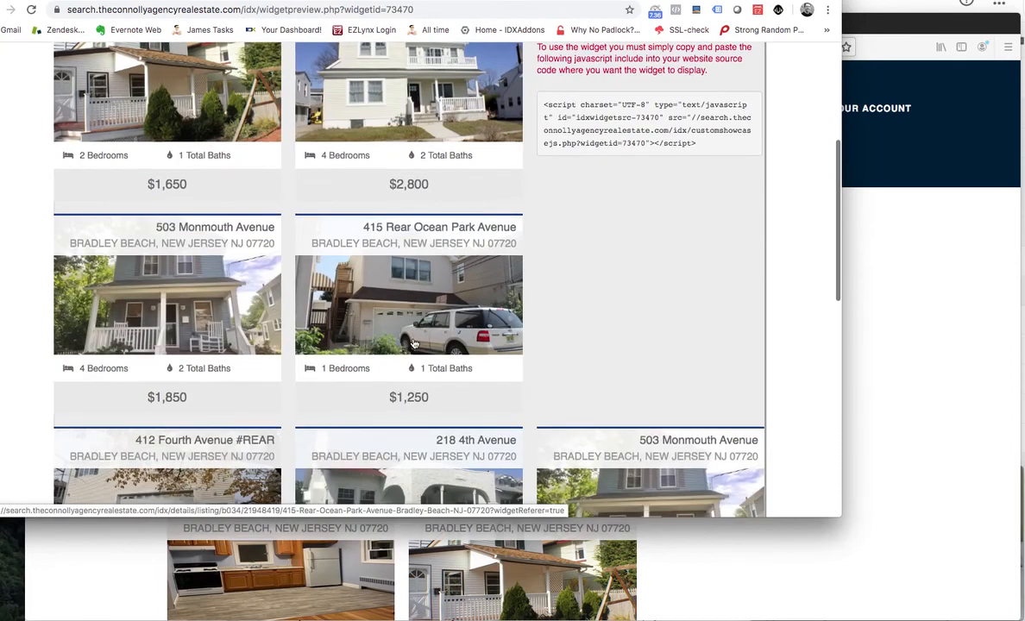
scroll(419, 419, "down", 5)
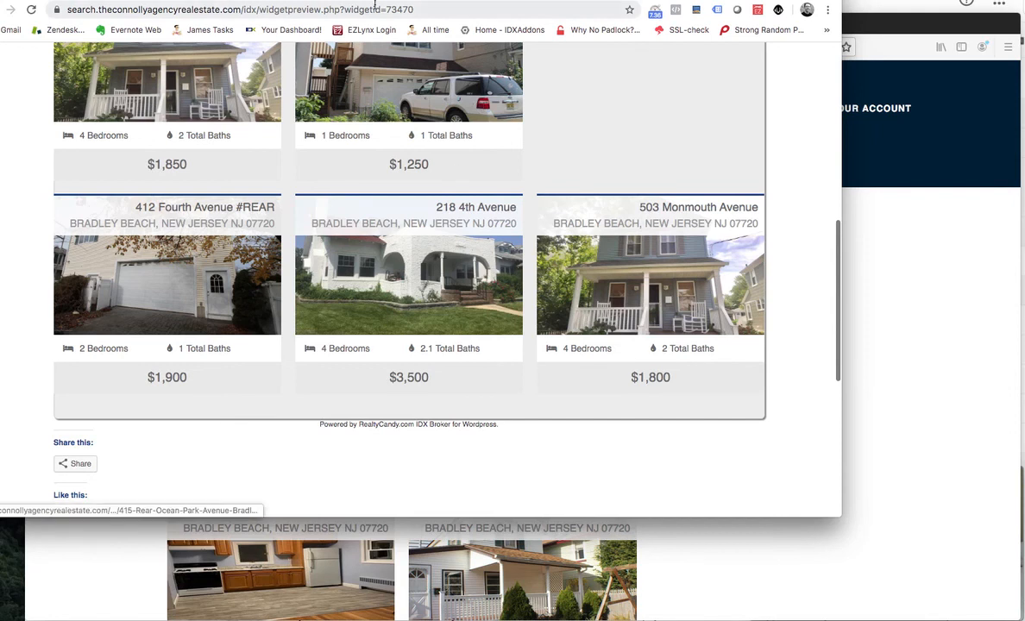
Return to the website widgets list and open the Bradley Beach showcase widget for editing
left_click(347, 1)
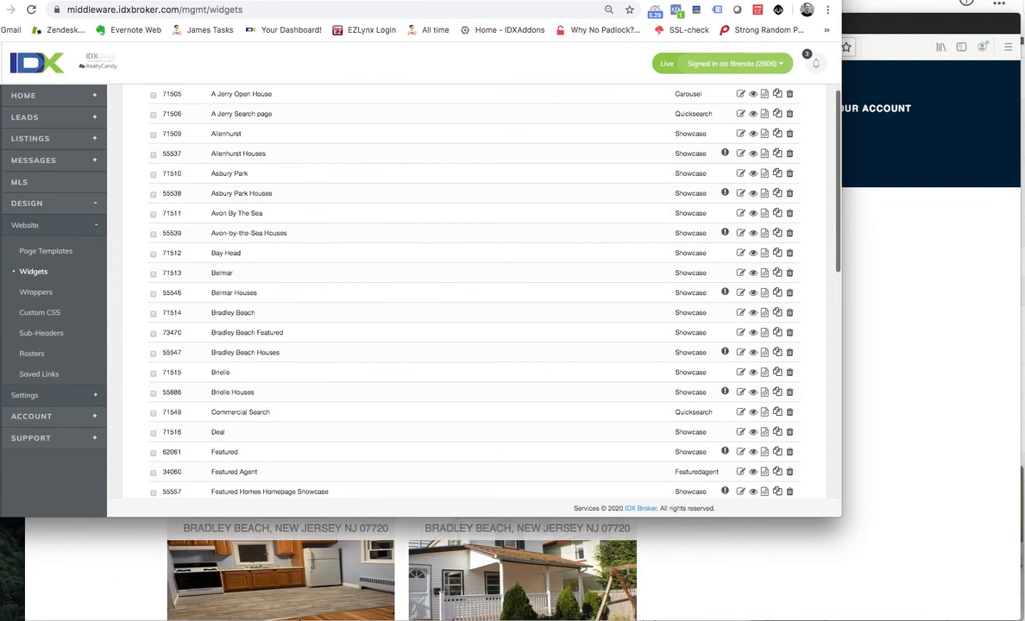
left_click(466, 1)
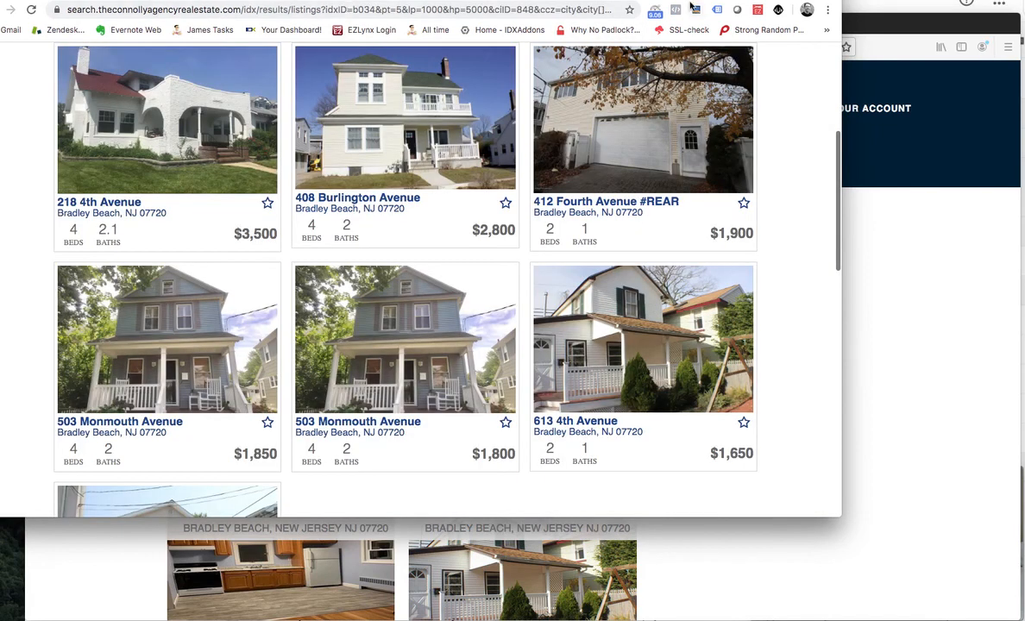
left_click(634, 0)
left_click(353, 1)
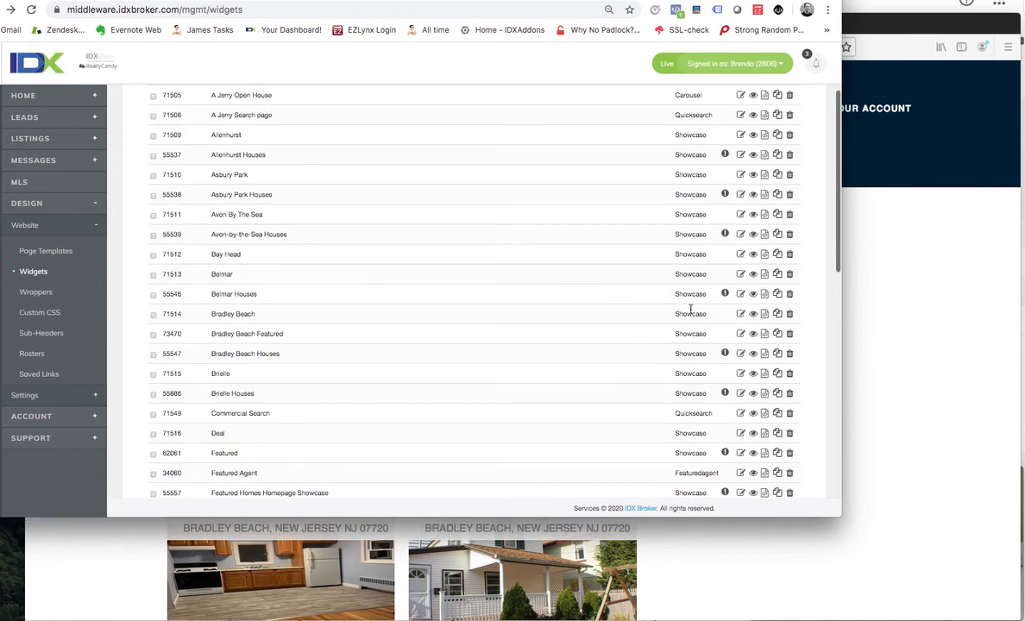
left_click(740, 315)
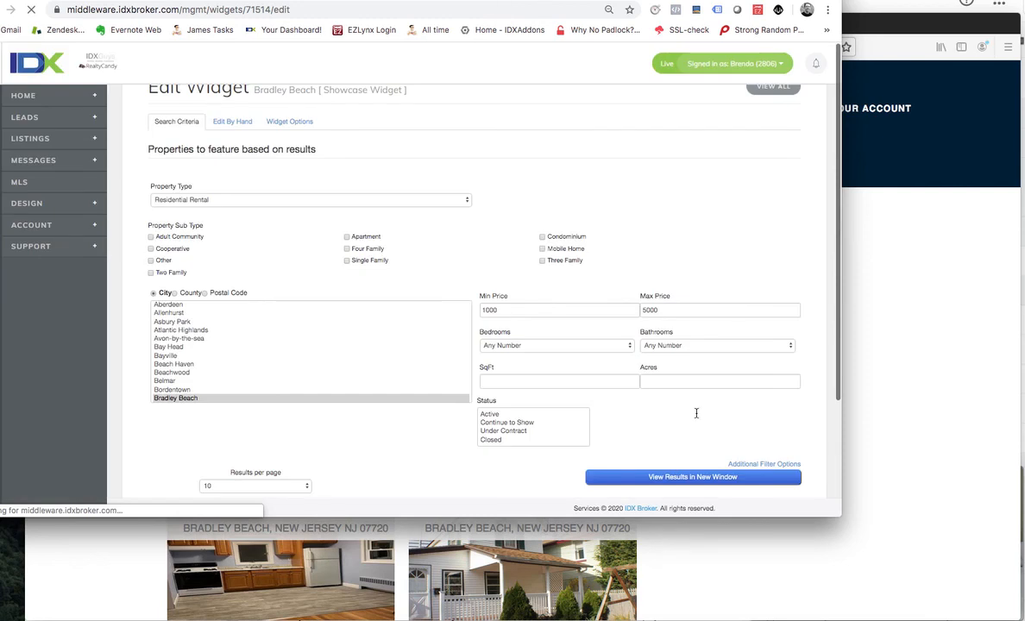
View the Bradley Beach widget's search results in a new window and copy the full results page URL
scroll(687, 477, "up", 1)
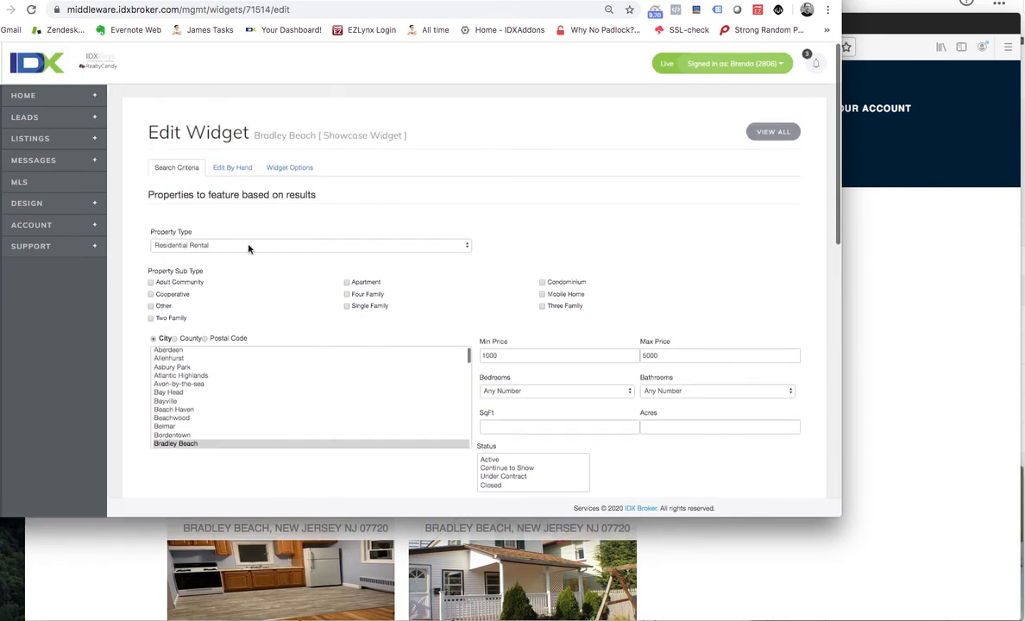
scroll(681, 440, "down", 5)
scroll(656, 363, "down", 1)
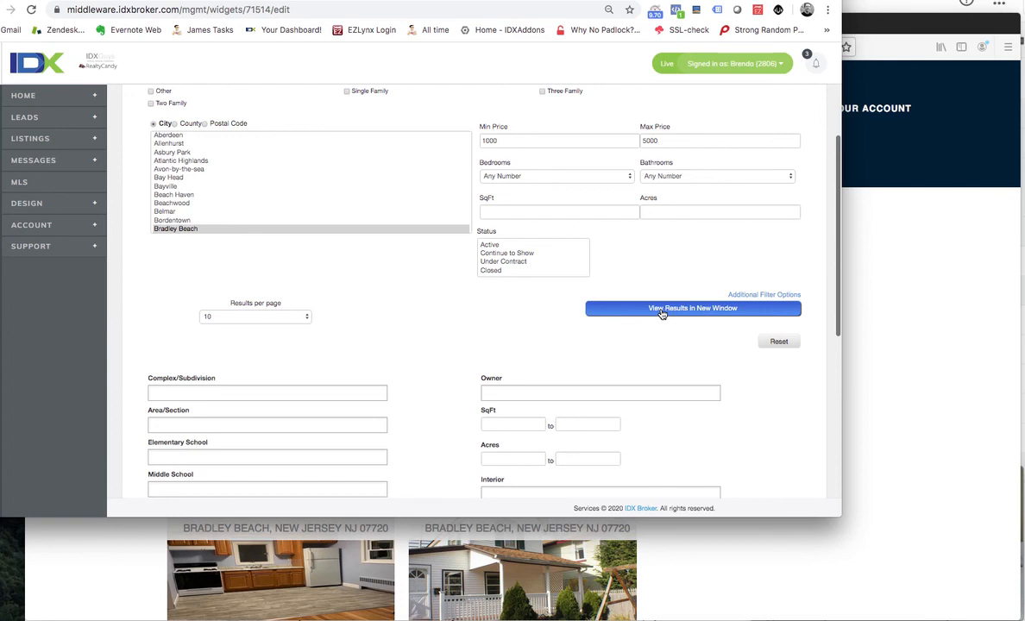
left_click(602, 321)
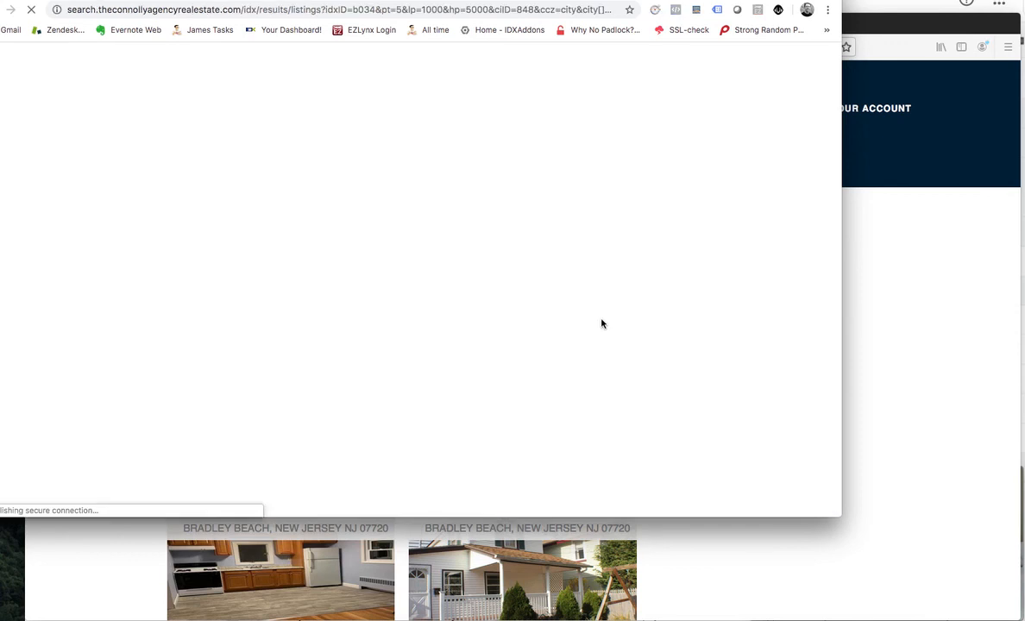
left_click(307, 7)
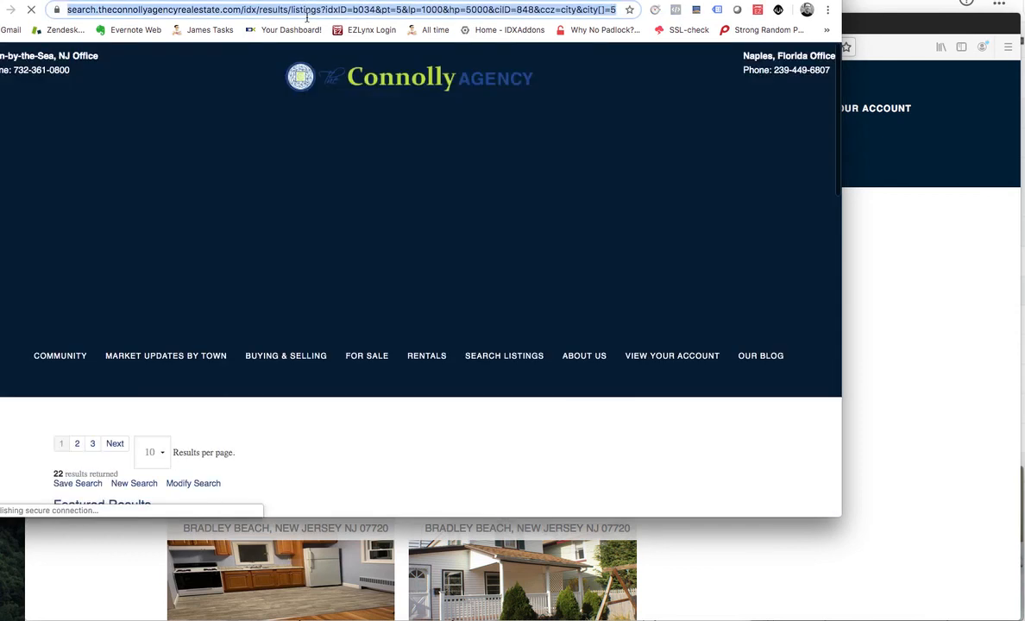
scroll(352, 245, "down", 5)
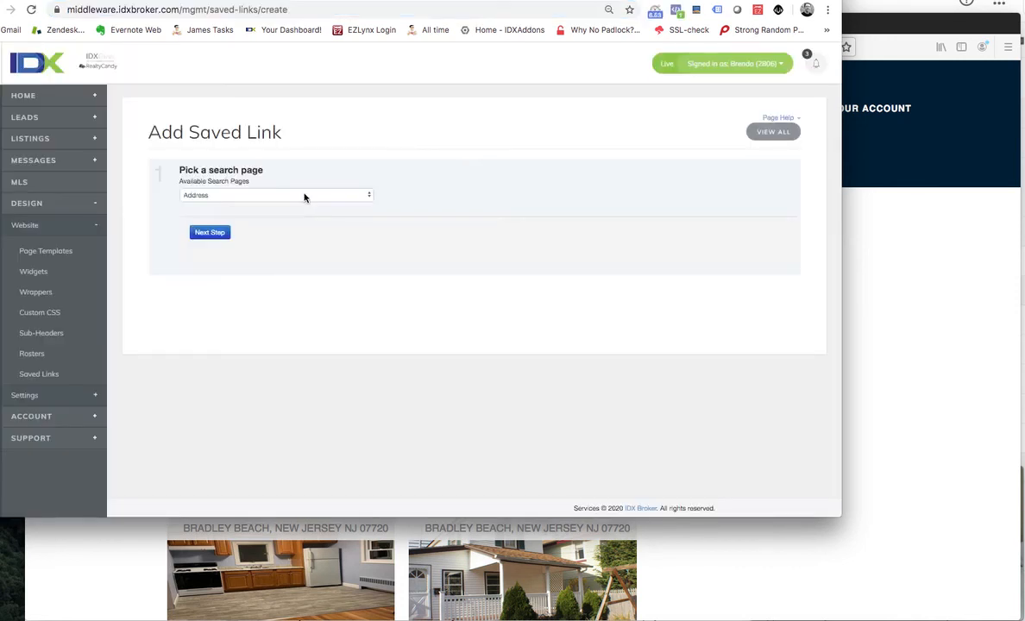
Set up a new saved link as a Build (Copy & Paste) Link using the copied results page URL
left_click(304, 197)
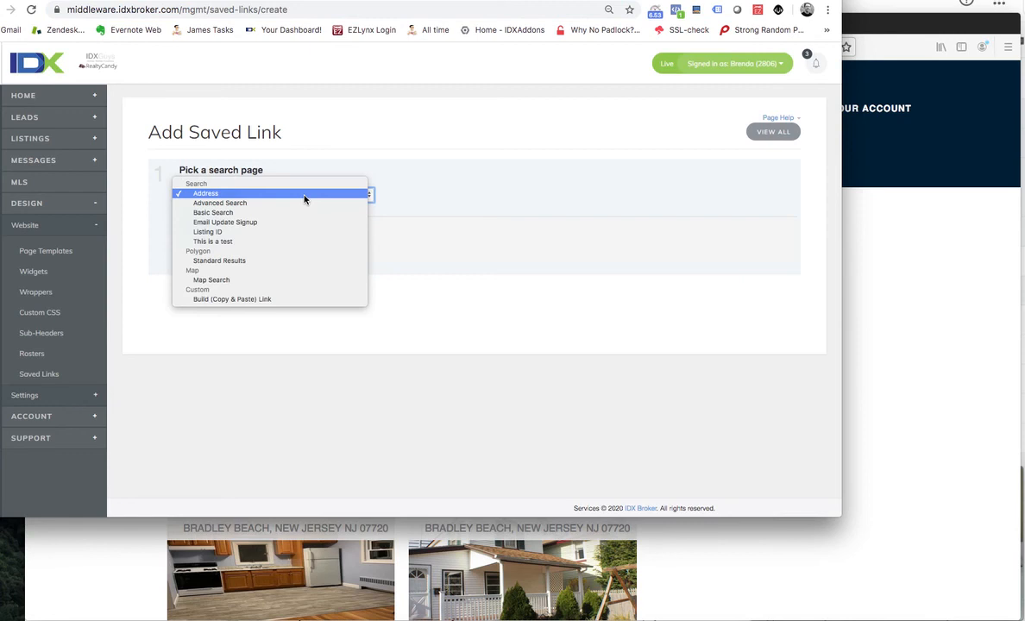
left_click(277, 299)
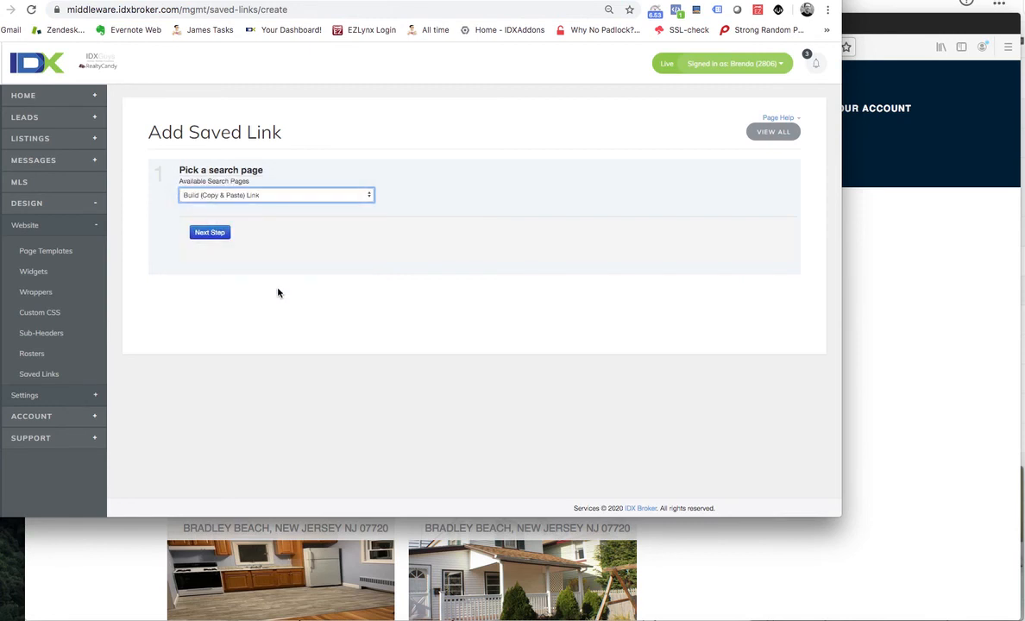
left_click(207, 235)
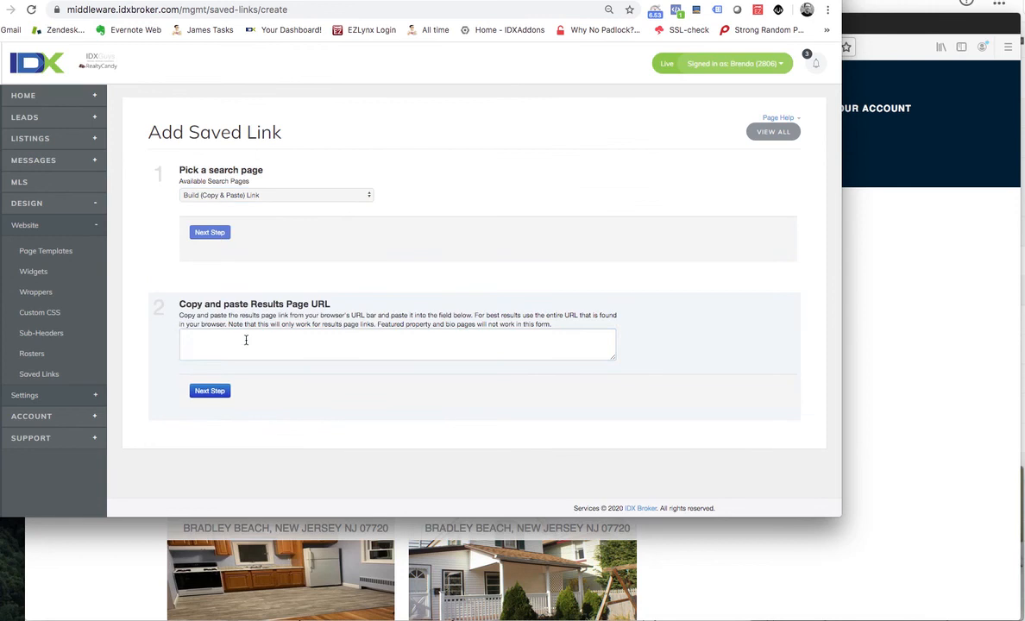
left_click(246, 340)
key("super+v")
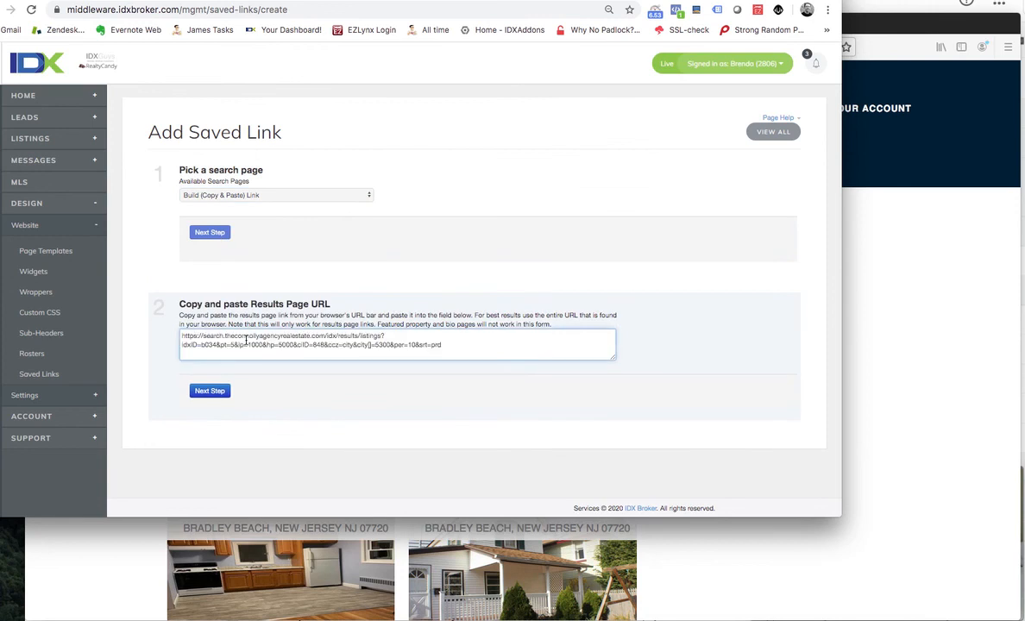
left_click(215, 391)
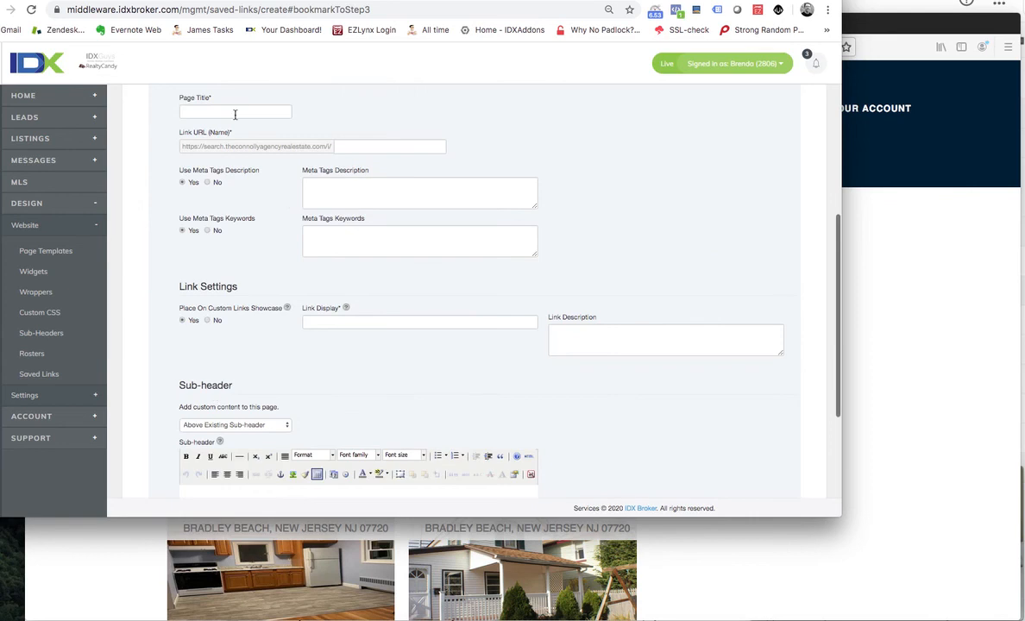
Title the saved link "Bradley Beach Rentals", leave it without an assigned agent, and save it to manage the links
left_click(233, 113)
type("Bradl")
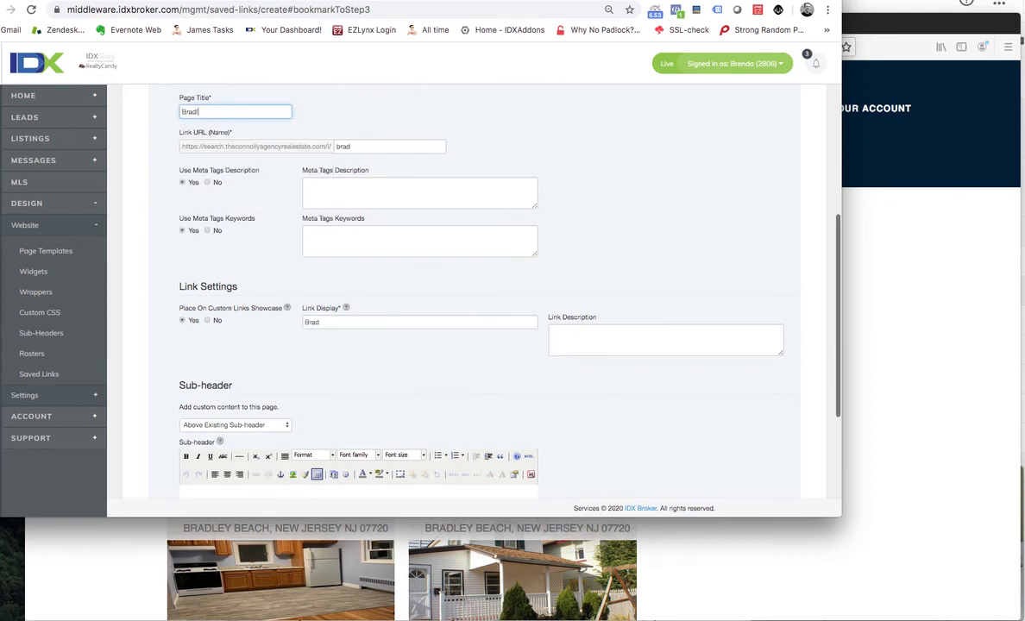
type("ey Beach Rentals")
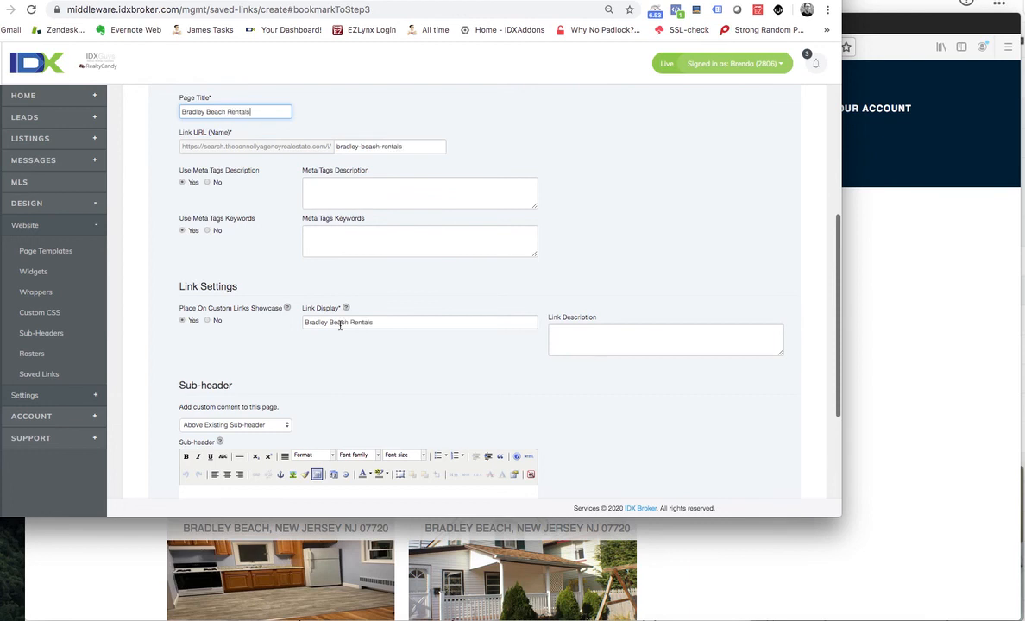
scroll(340, 326, "down", 1)
scroll(340, 325, "down", 5)
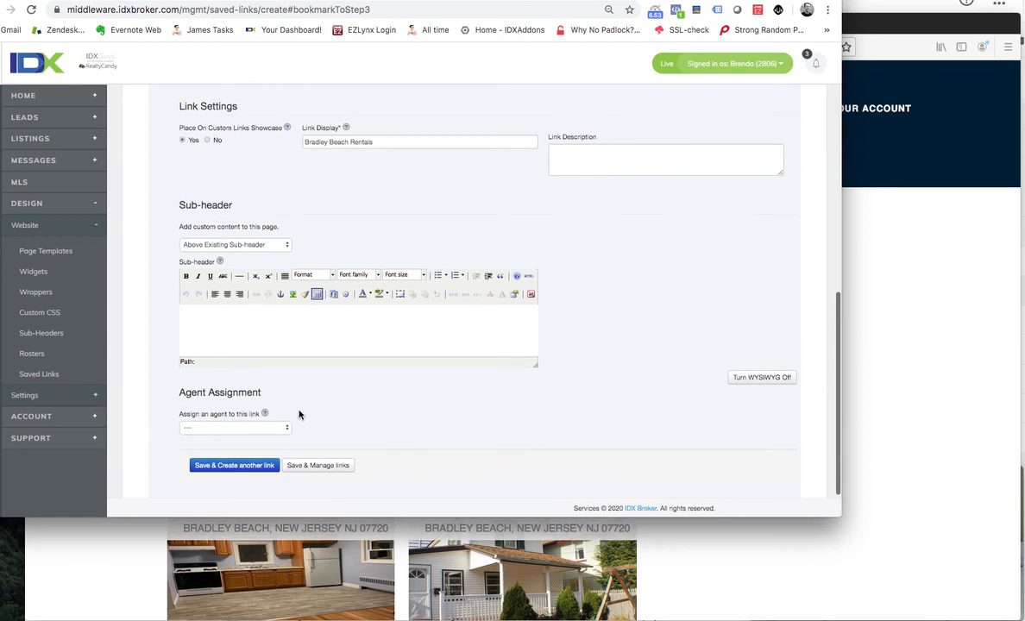
left_click(273, 429)
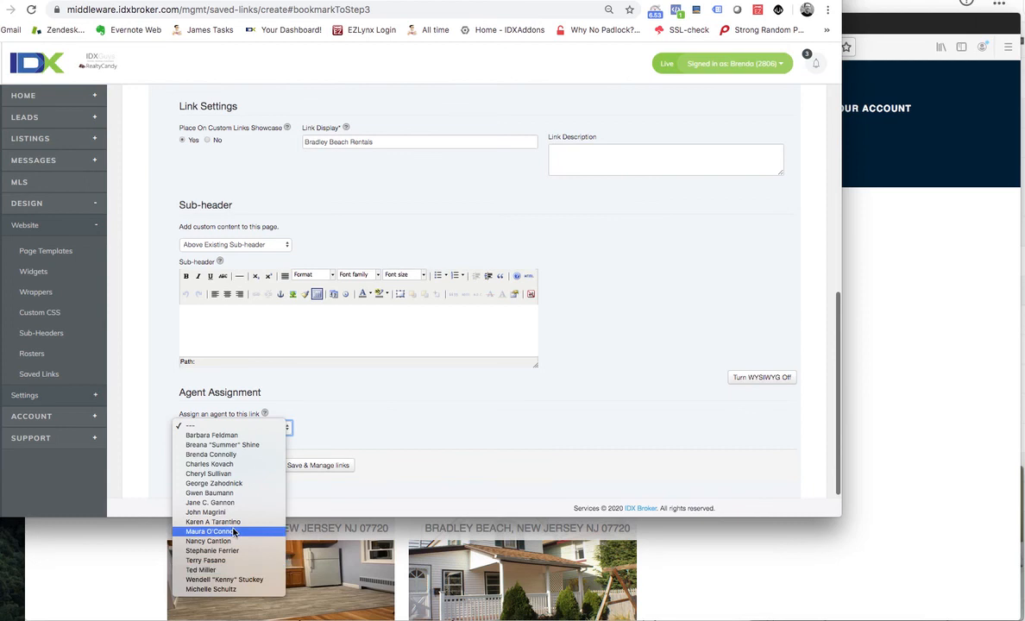
left_click(400, 397)
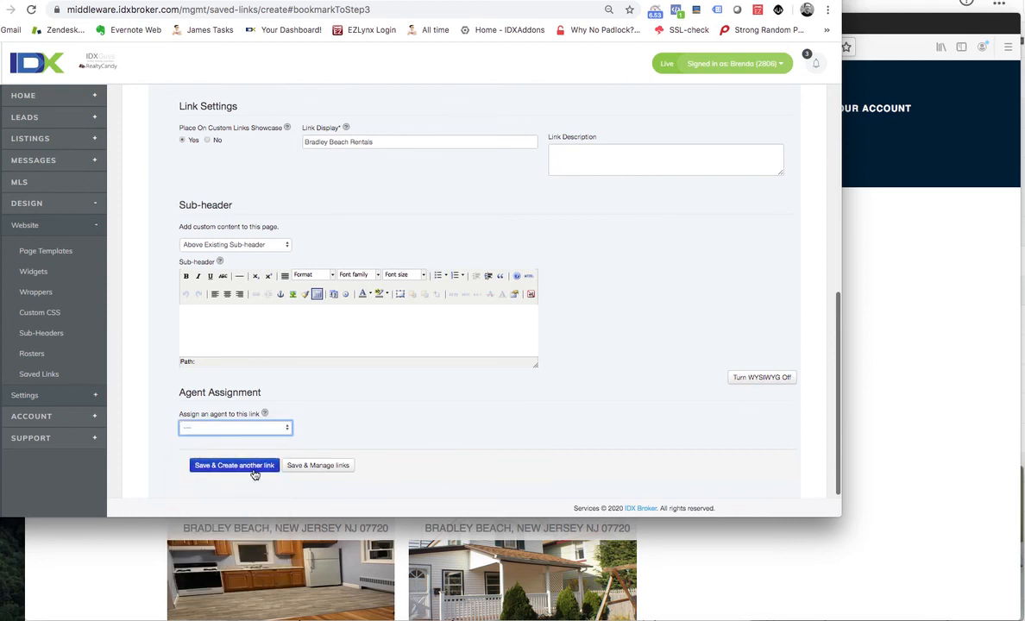
left_click(318, 468)
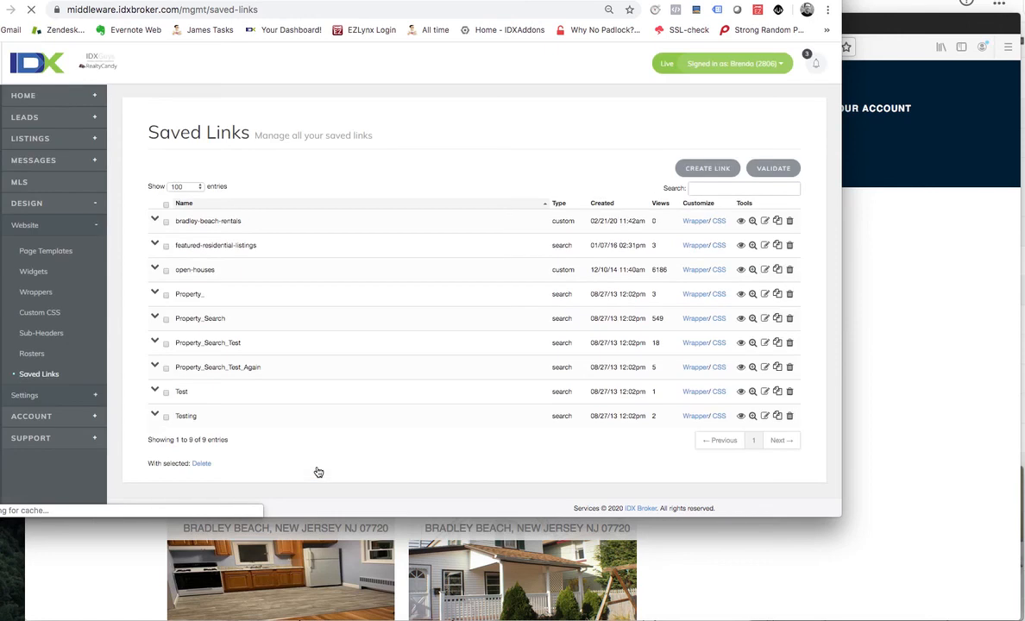
View the bradley-beach-rentals saved link page and check its featured results
left_click(741, 222)
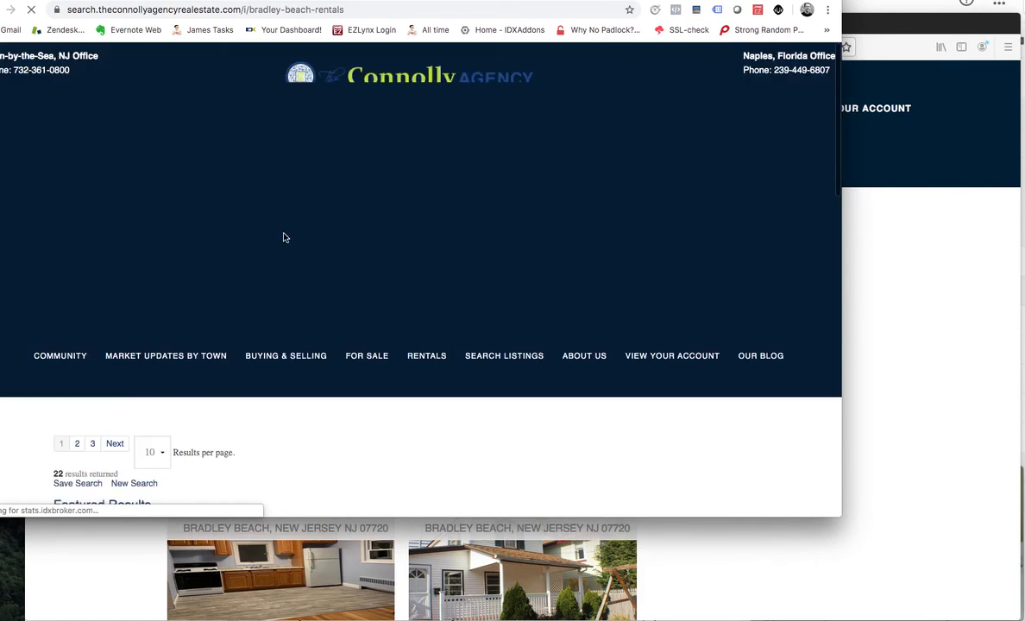
scroll(285, 237, "down", 2)
scroll(285, 237, "down", 1)
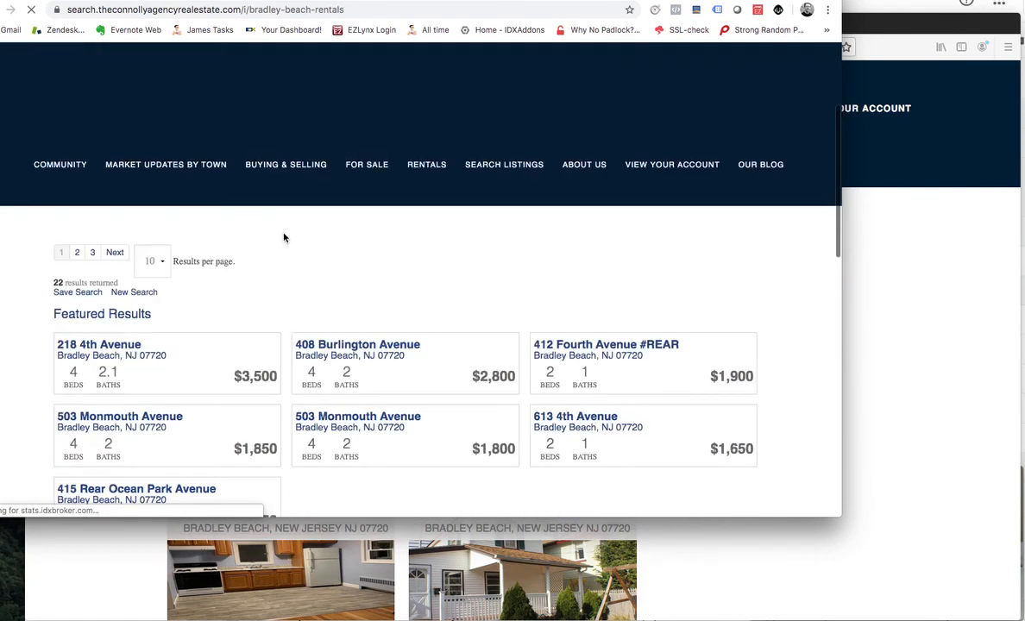
scroll(284, 238, "down", 4)
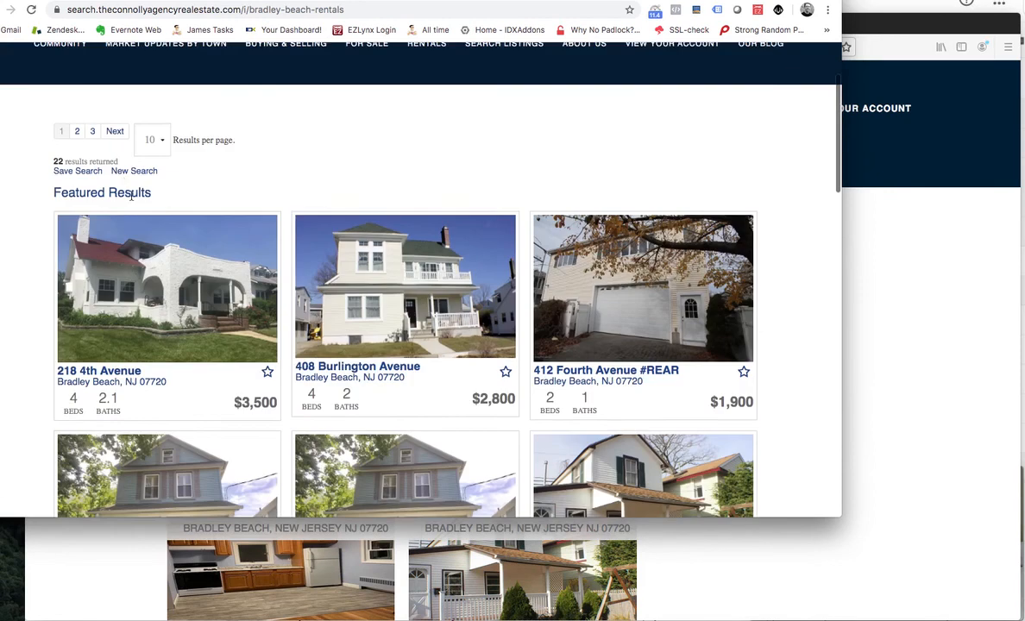
scroll(228, 233, "down", 1)
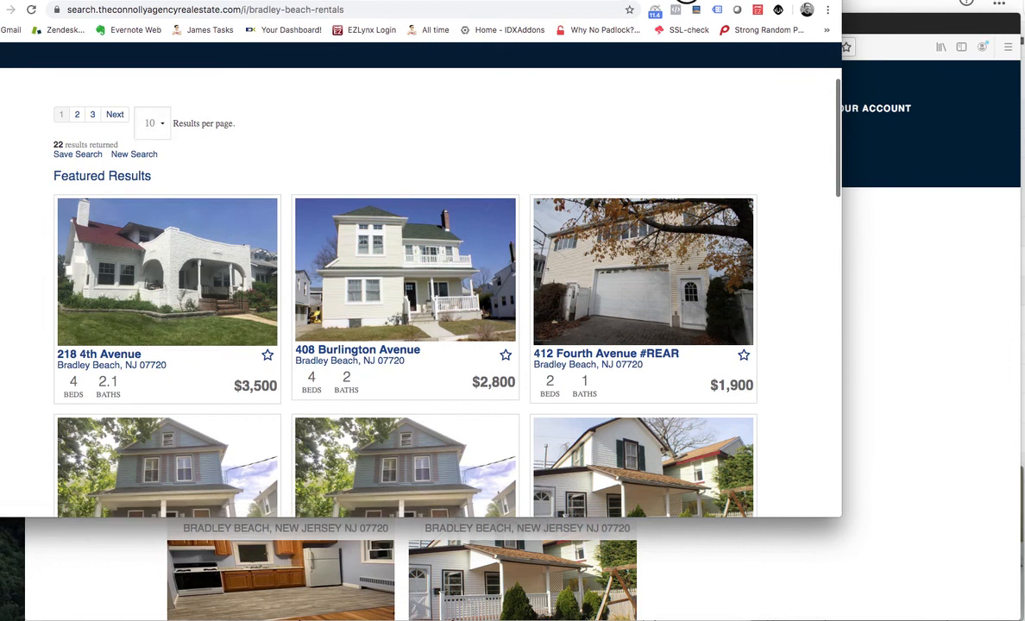
Edit the bradley-beach-rentals saved link by hand so its per value is 25, and save the changes
left_click(636, 1)
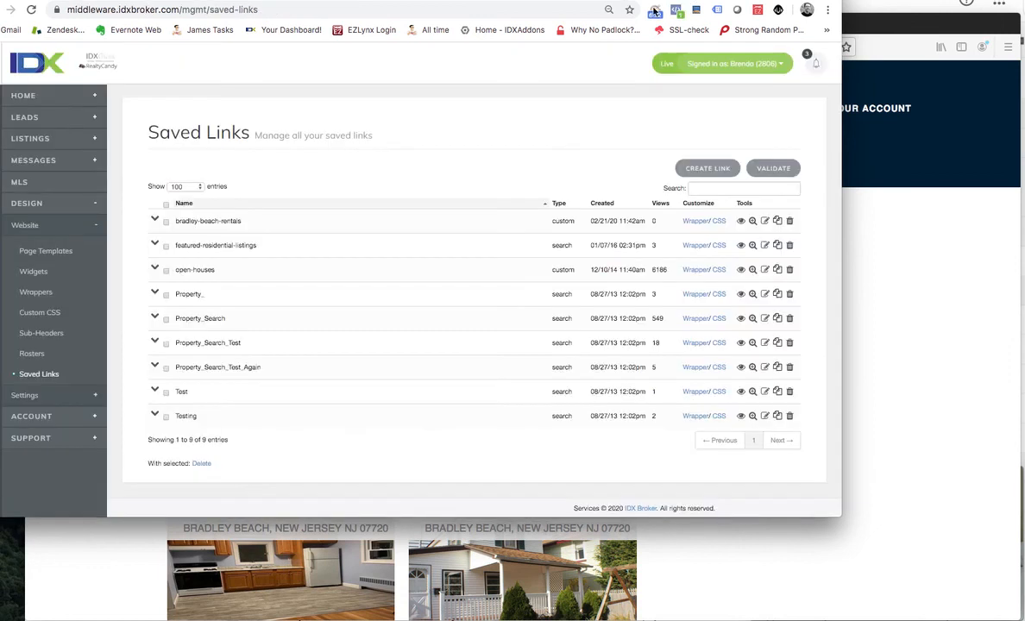
left_click(765, 223)
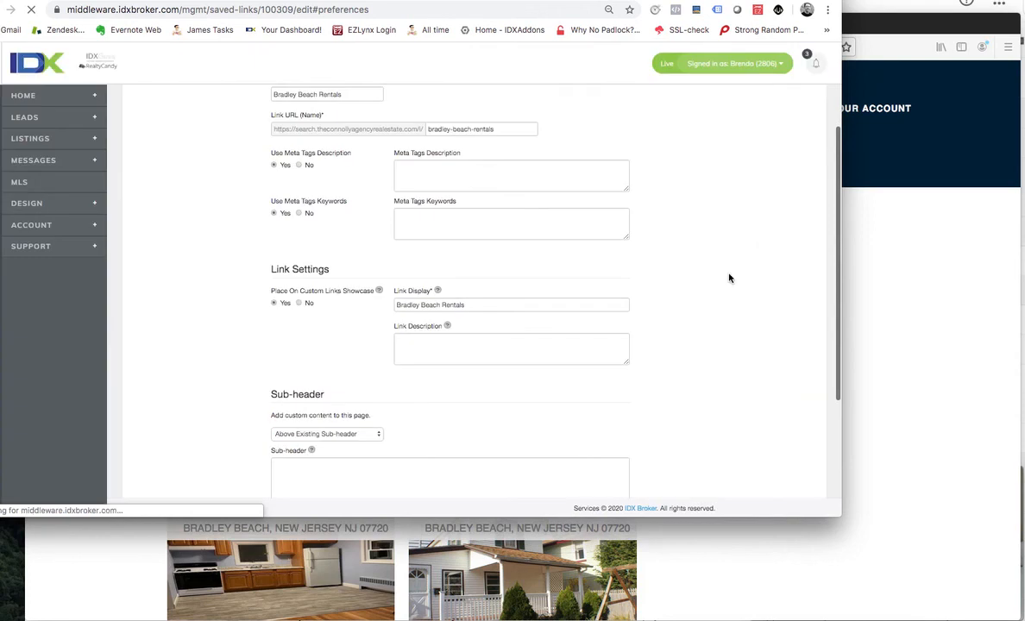
scroll(723, 291, "up", 4)
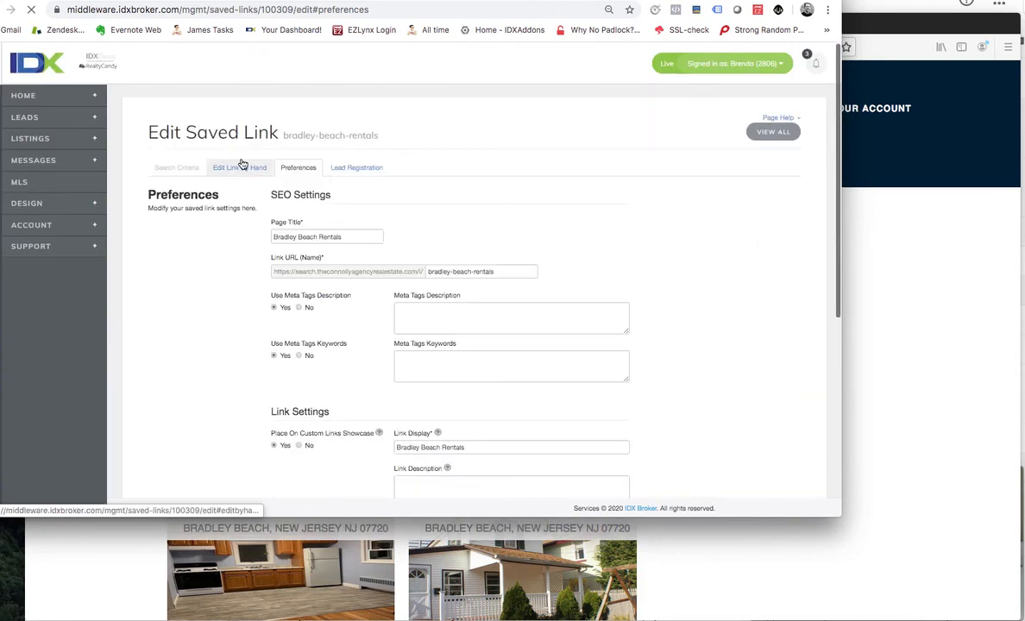
left_click(238, 168)
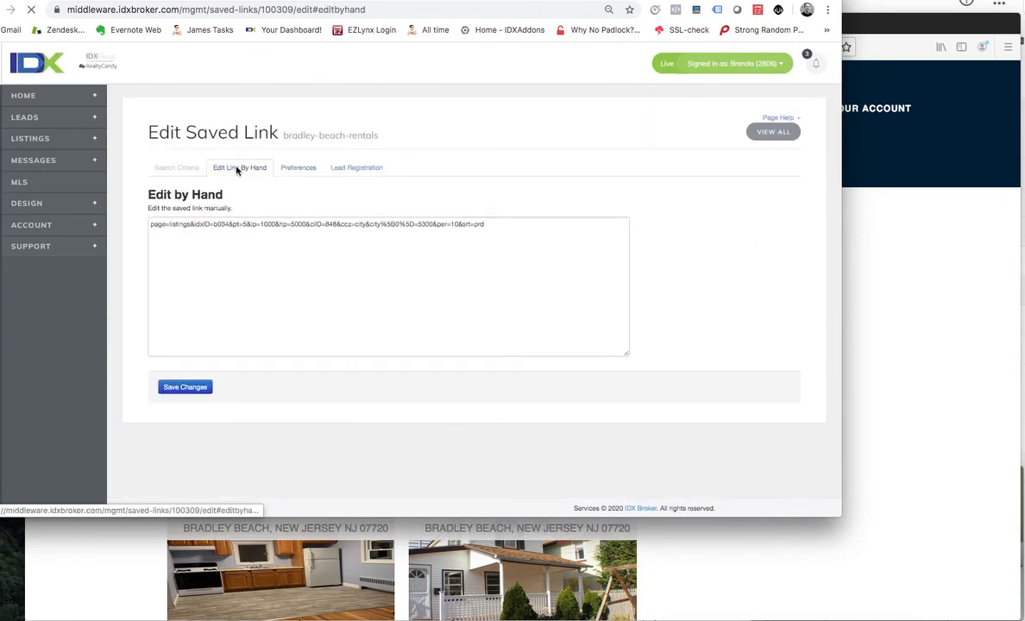
left_click(451, 224)
left_click_drag(452, 226, 458, 226)
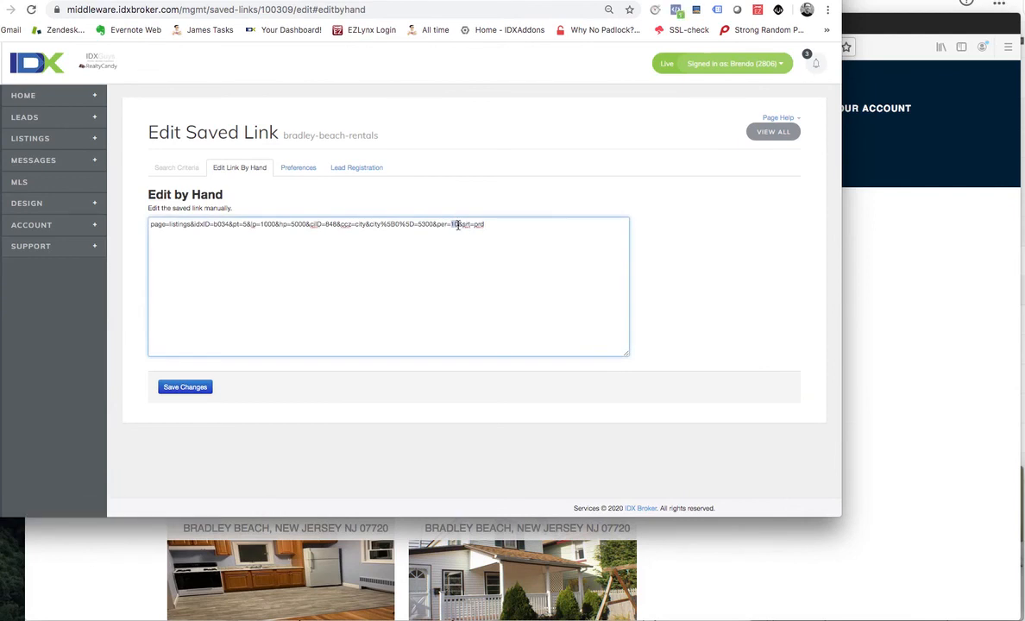
type("25")
left_click(183, 387)
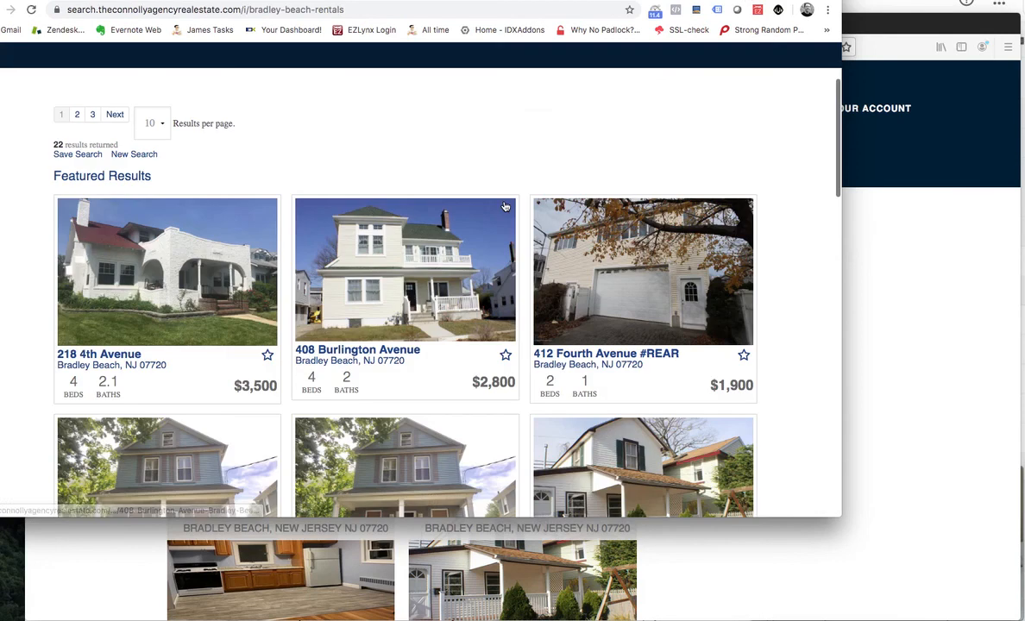
Reload the Bradley Beach rentals page and look through its featured results and search results
left_click(505, 206)
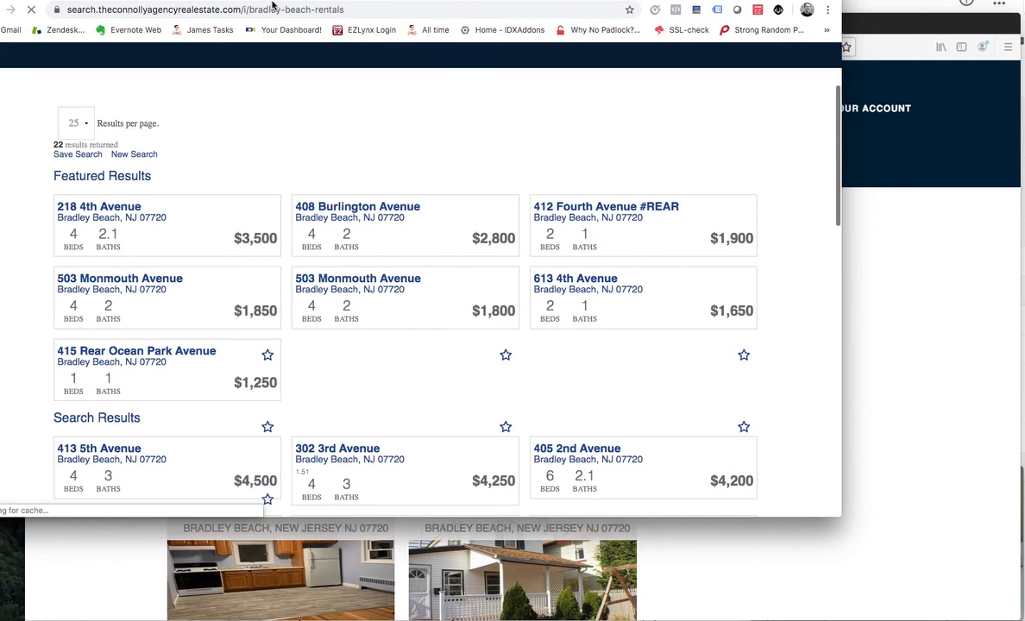
scroll(303, 294, "down", 3)
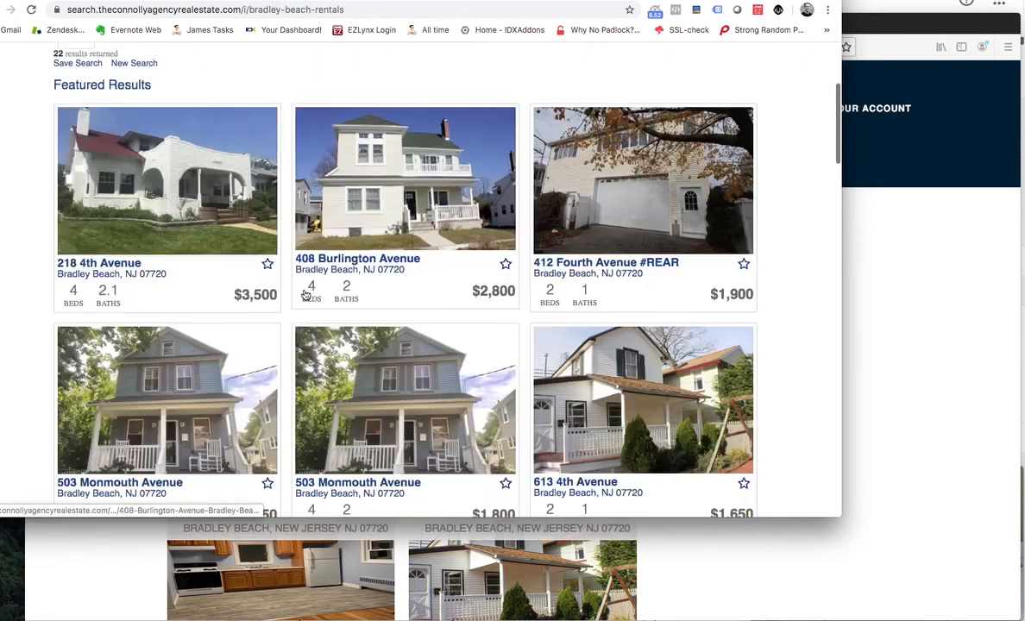
scroll(304, 294, "down", 1)
scroll(303, 294, "down", 10)
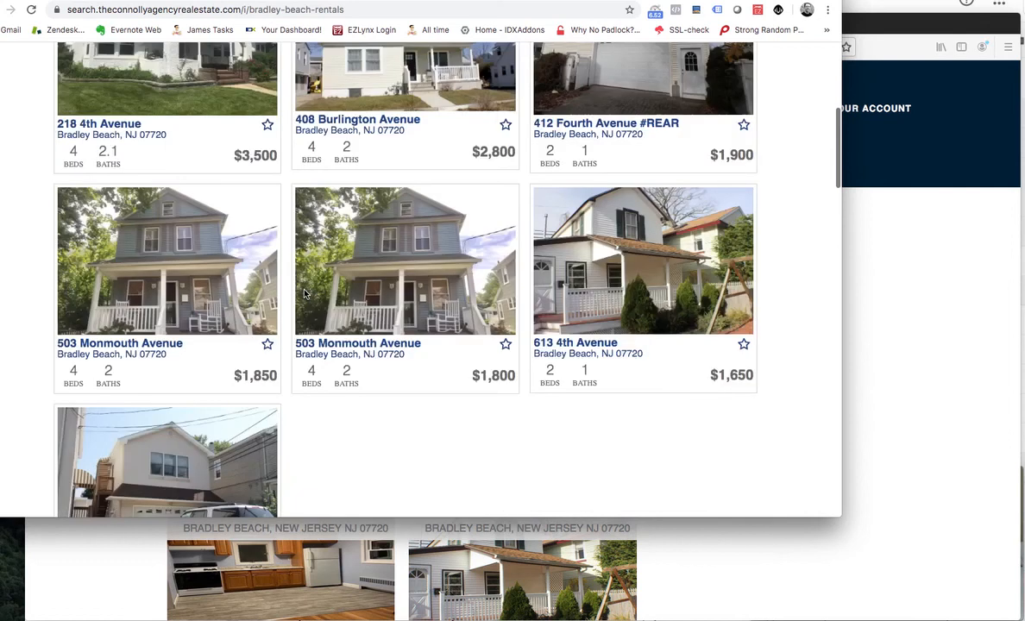
scroll(304, 294, "down", 1)
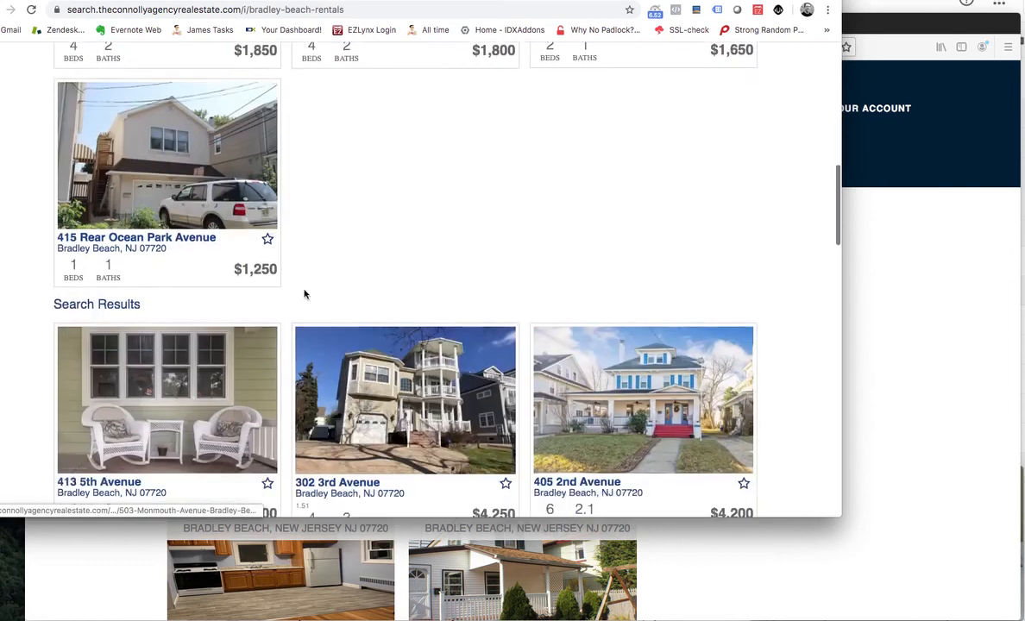
scroll(304, 294, "down", 15)
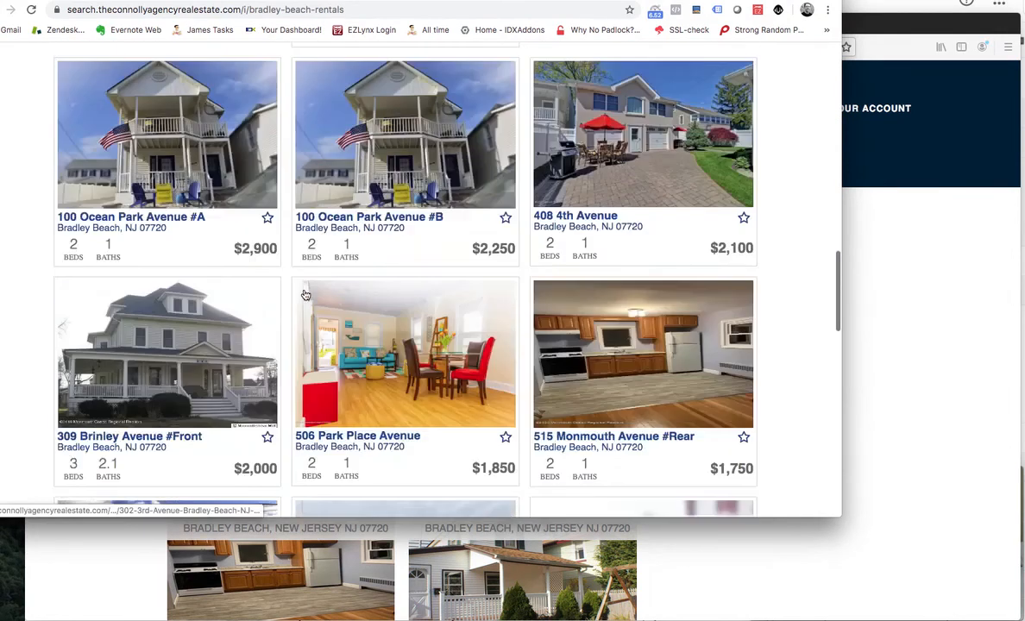
Check the bradley-beach-rentals address and review the saved link's rental listings down to the results-per-page setting
scroll(303, 294, "down", 5)
scroll(303, 294, "up", 8)
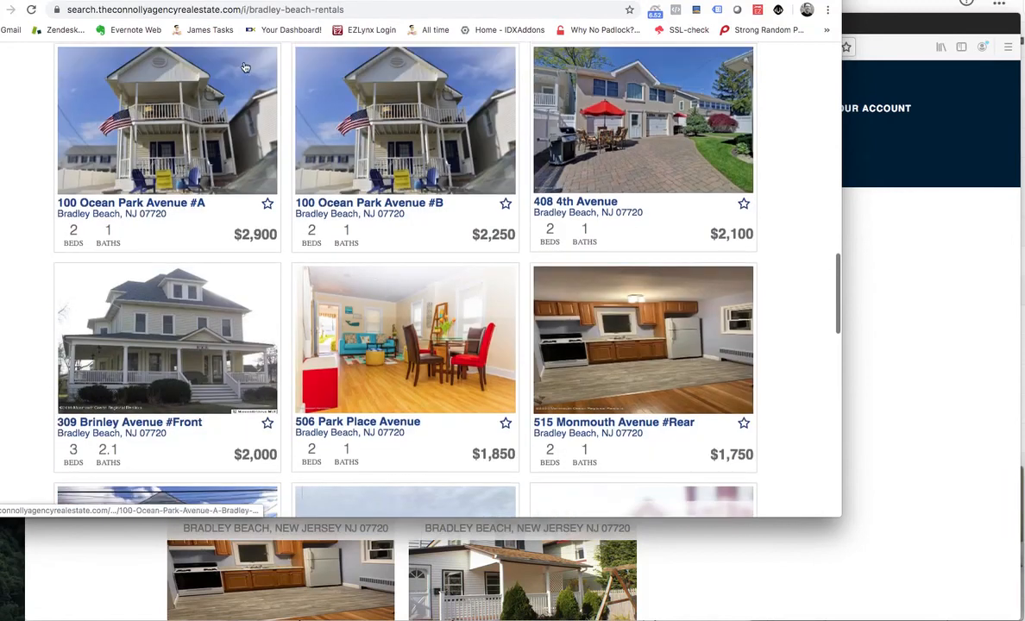
left_click_drag(244, 9, 377, 9)
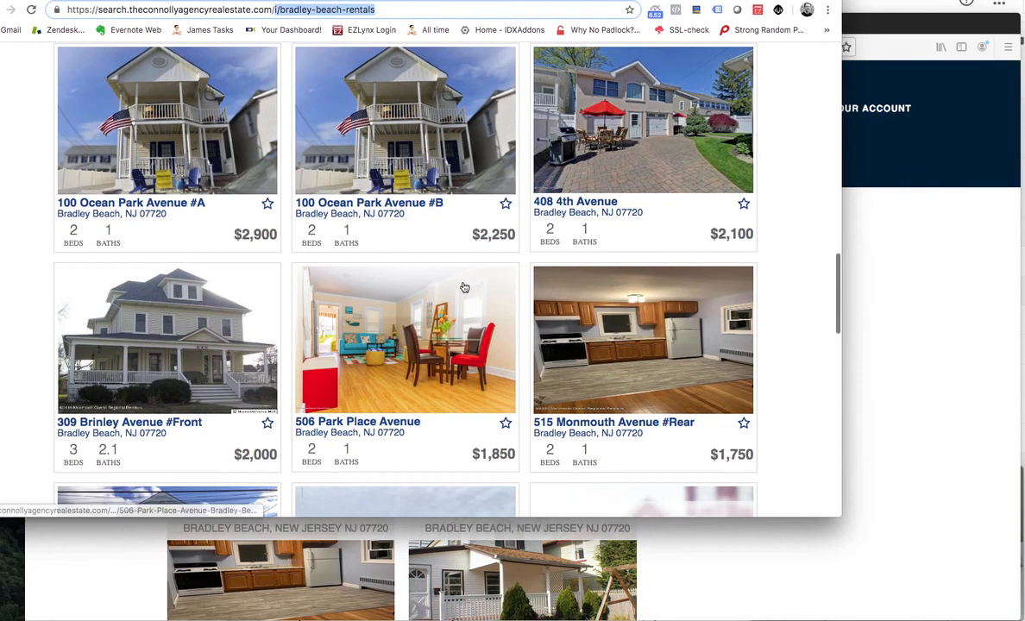
scroll(464, 290, "down", 5)
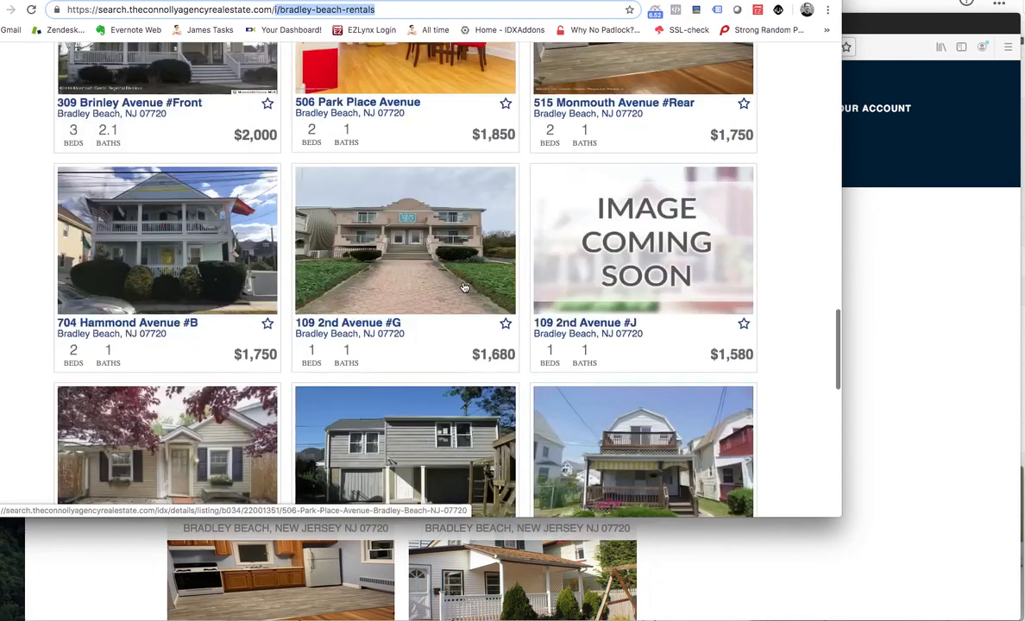
scroll(464, 288, "down", 5)
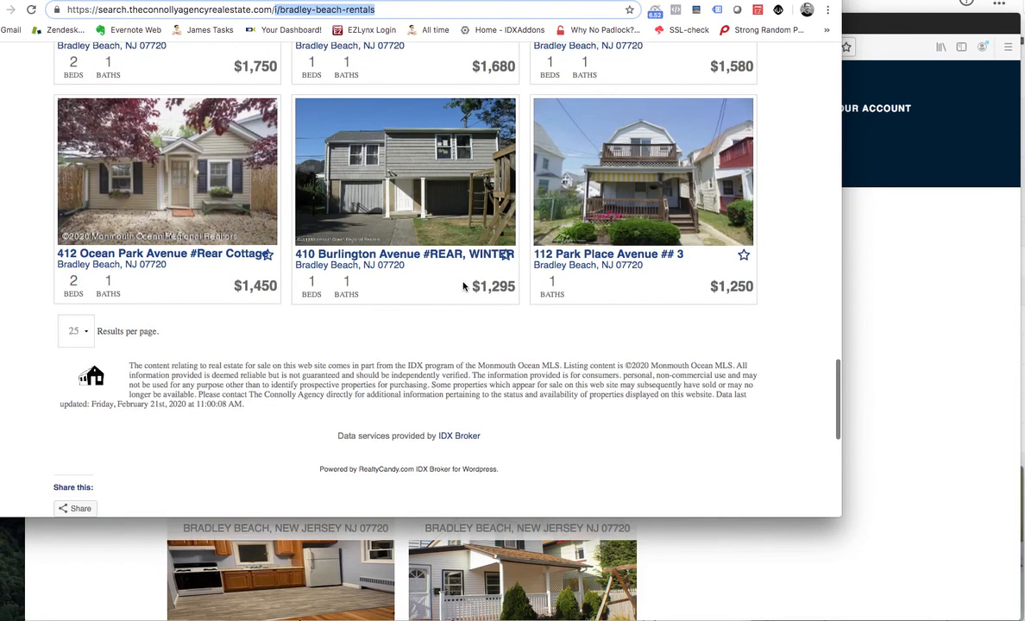
scroll(464, 287, "up", 15)
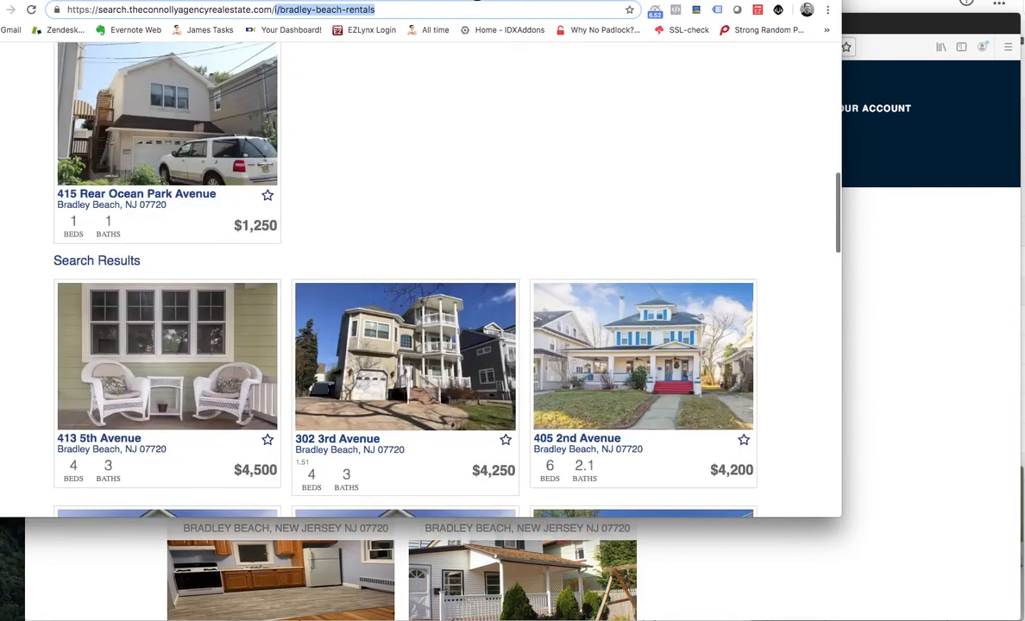
Switch to the original Bradley Beach search results page and view its featured results and the site's navigation
key("ctrl+Tab")
key("ctrl+Tab")
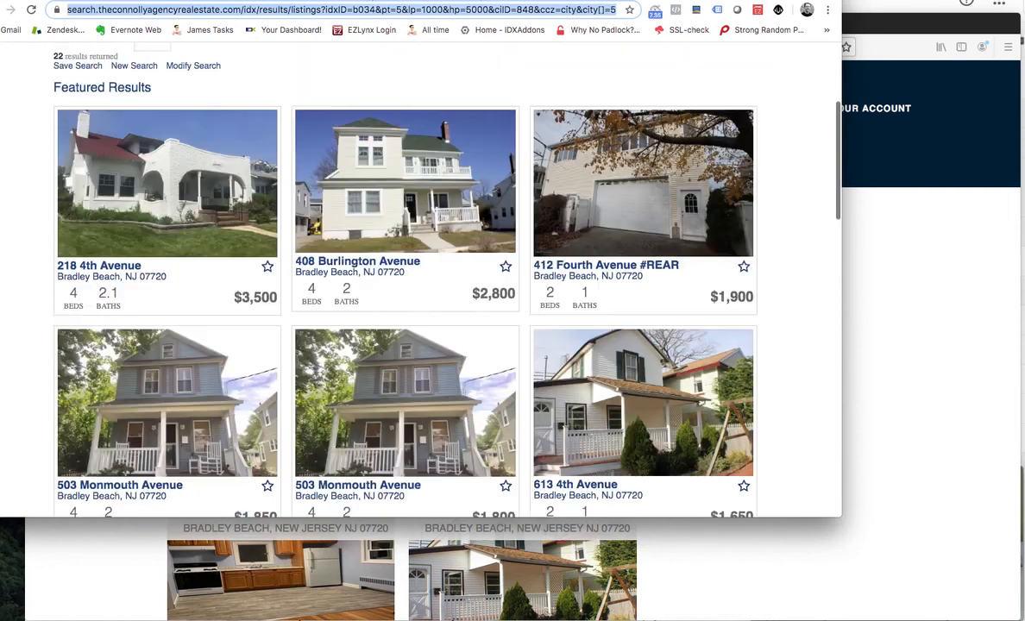
scroll(421, 78, "up", 3)
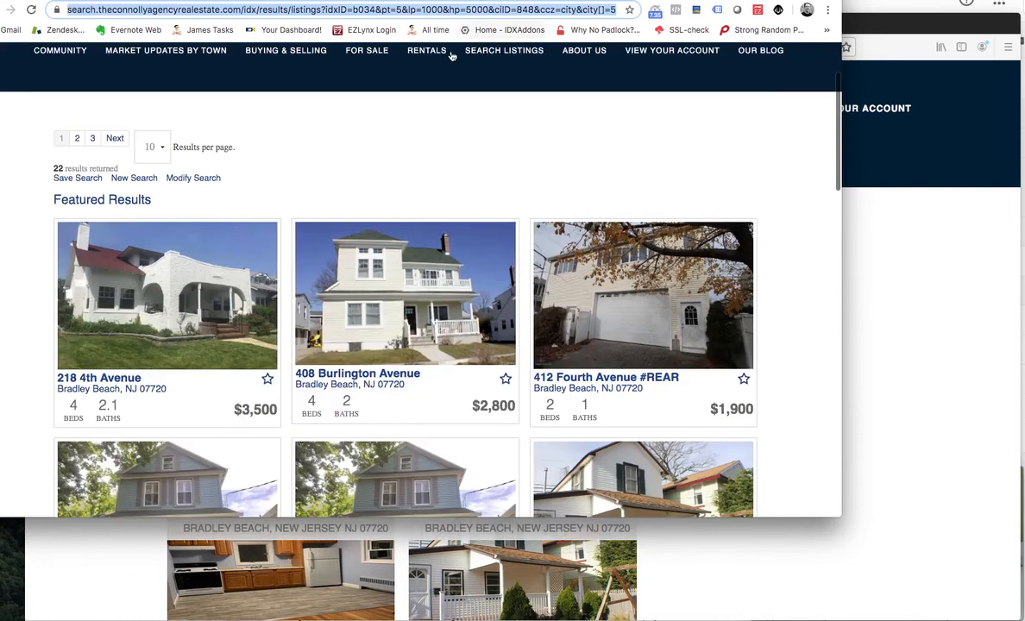
mouse_move(427, 50)
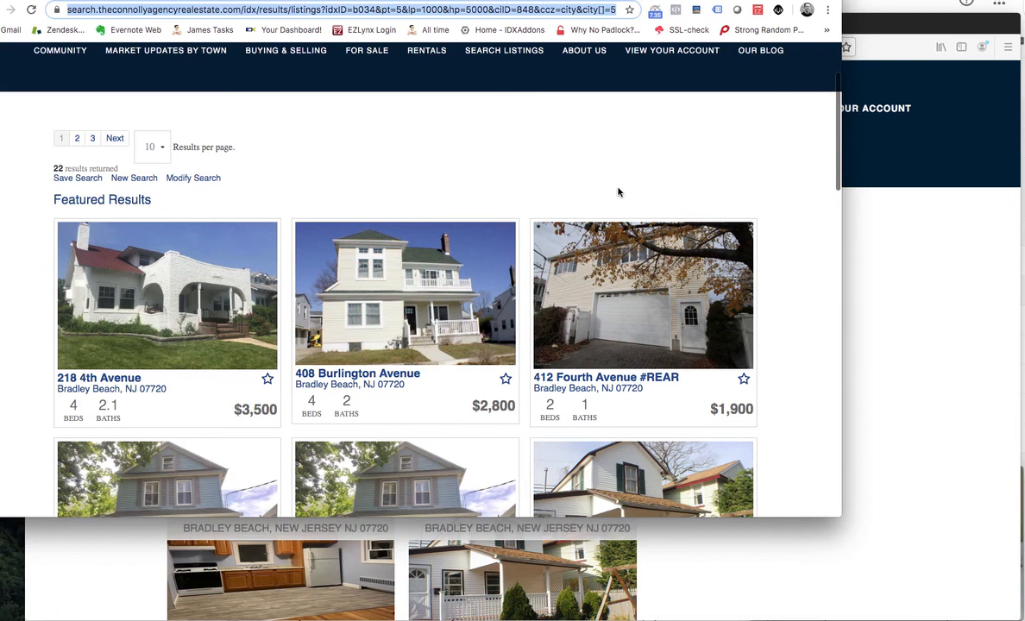